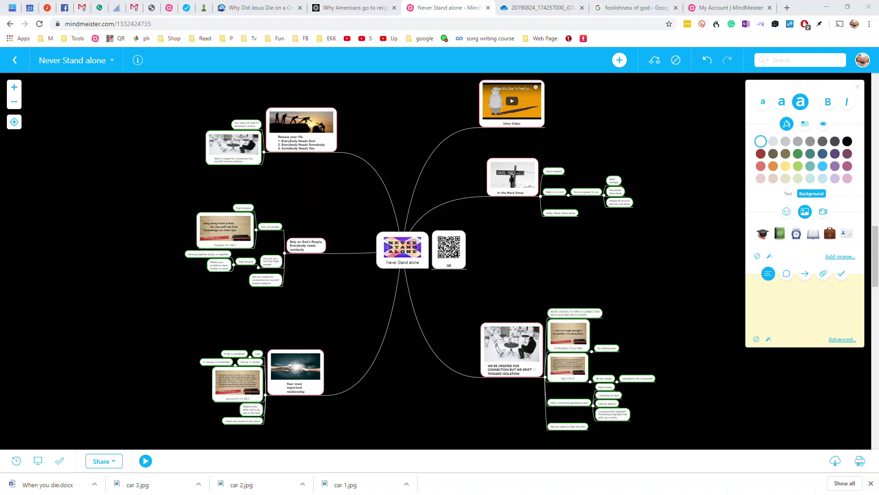
Step: Switch to Logos Bible Software and show the copy, save and send options for the 1 Corinthians 1:25 slide
left_click_drag(424, 494, 261, 109)
left_click(548, 109)
left_click(547, 109)
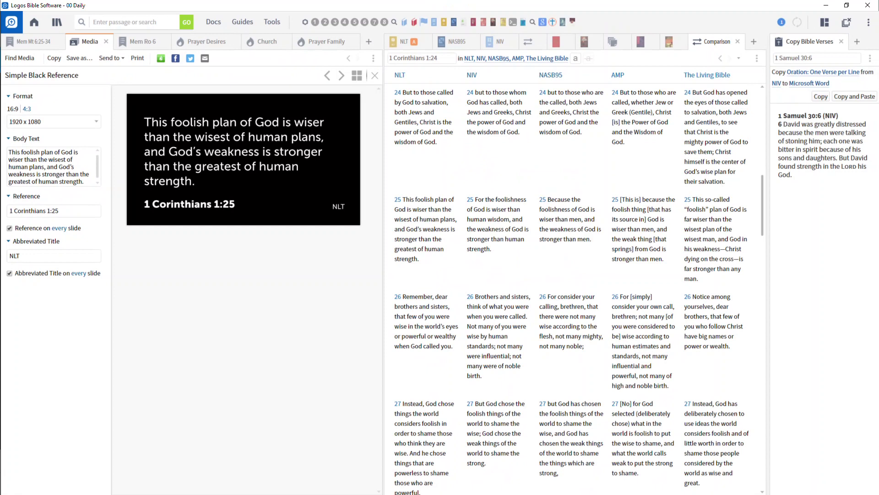
right_click(179, 179)
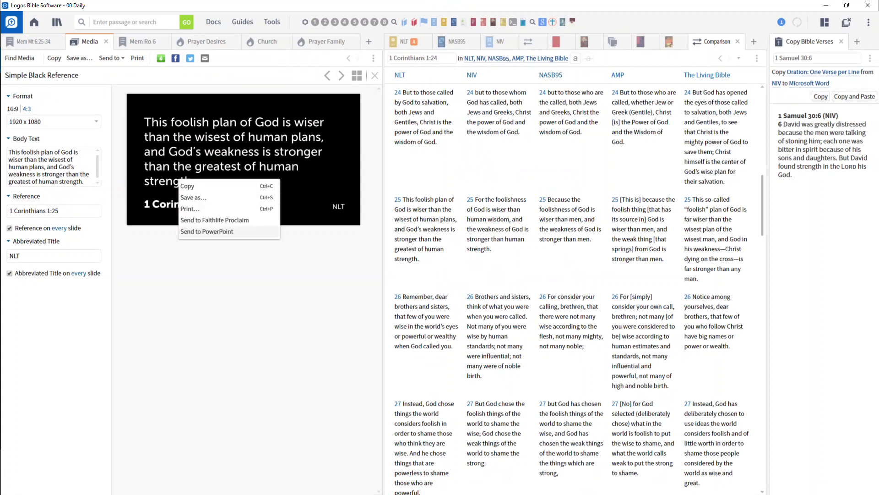
Step: Switch back to MindMeister in the browser and create a new mind map
key("super+Tab")
left_click(388, 142)
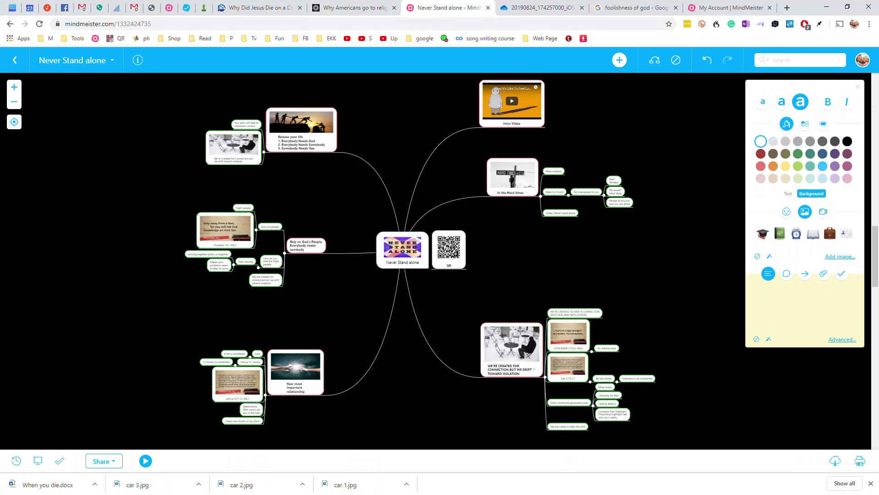
scroll(528, 254, "up", 5)
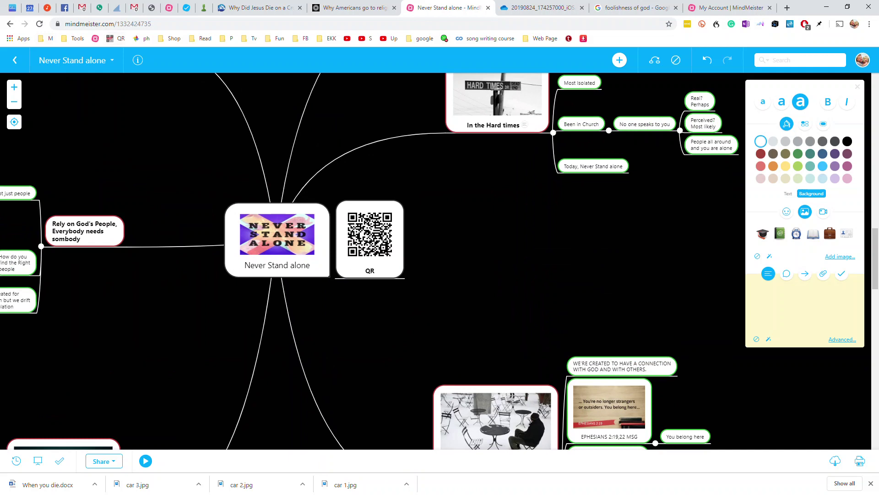
left_click(76, 59)
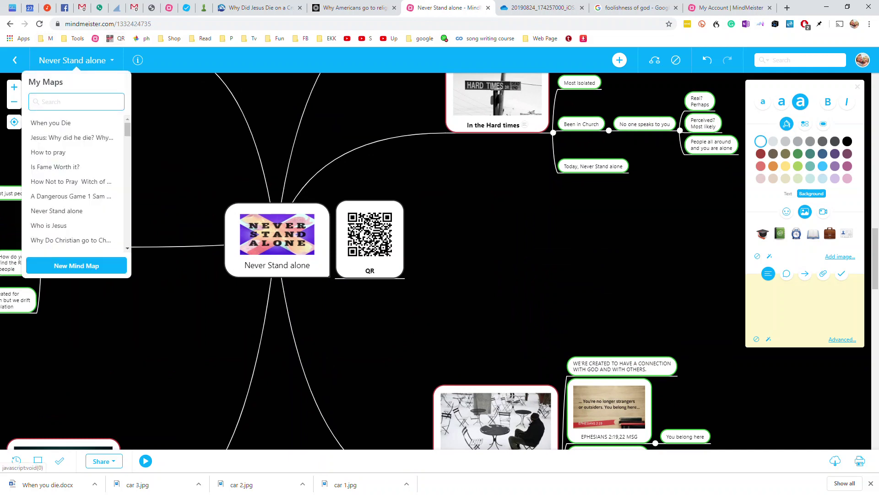
left_click(76, 265)
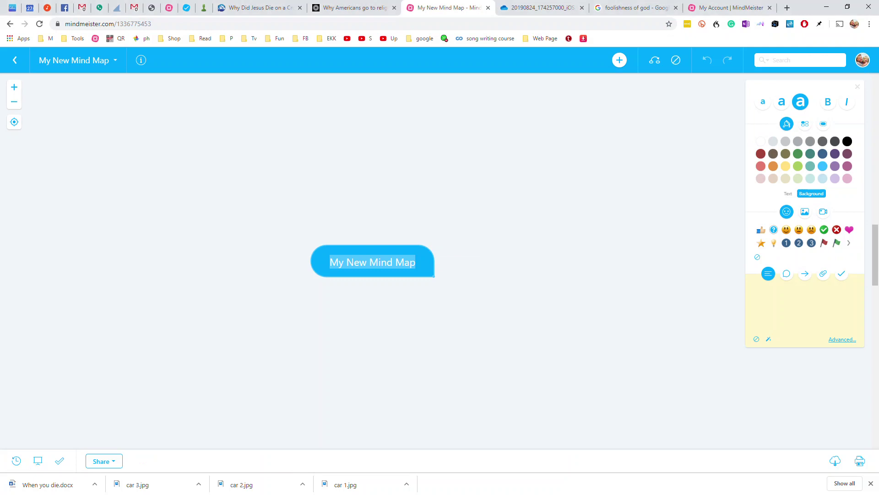
Step: Rename the new map's central topic to "Howdy"
left_click(410, 262)
double_click(411, 262)
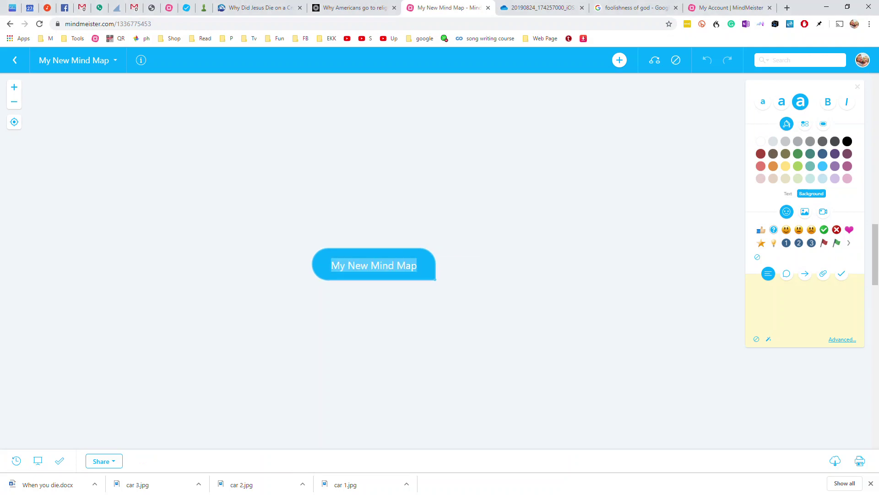
type("How")
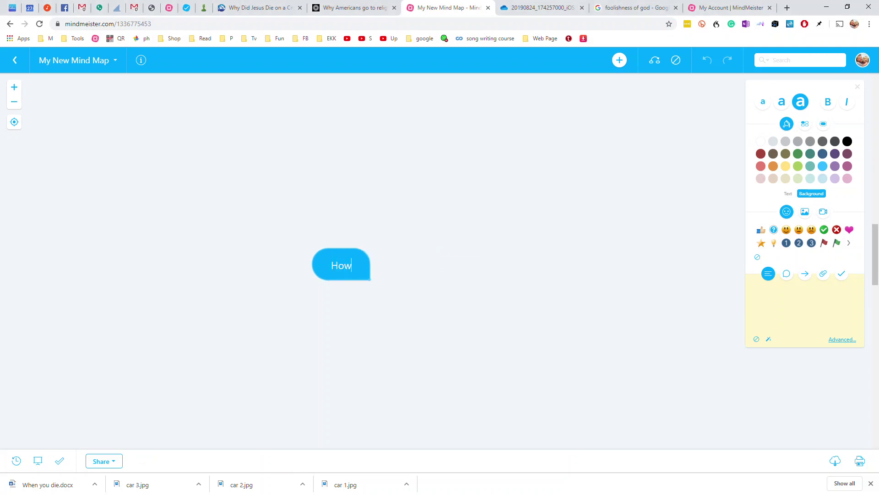
type("dy")
key("Return")
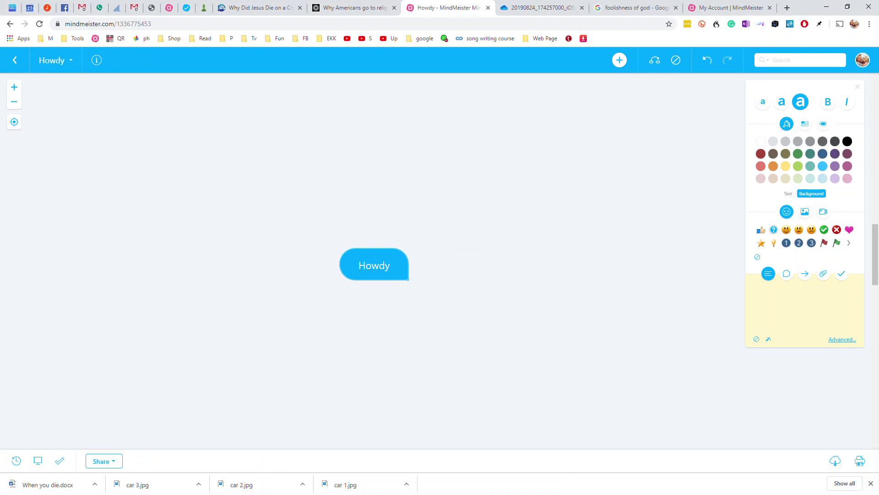
Step: Apply the second saved theme to the Howdy map
left_click(96, 60)
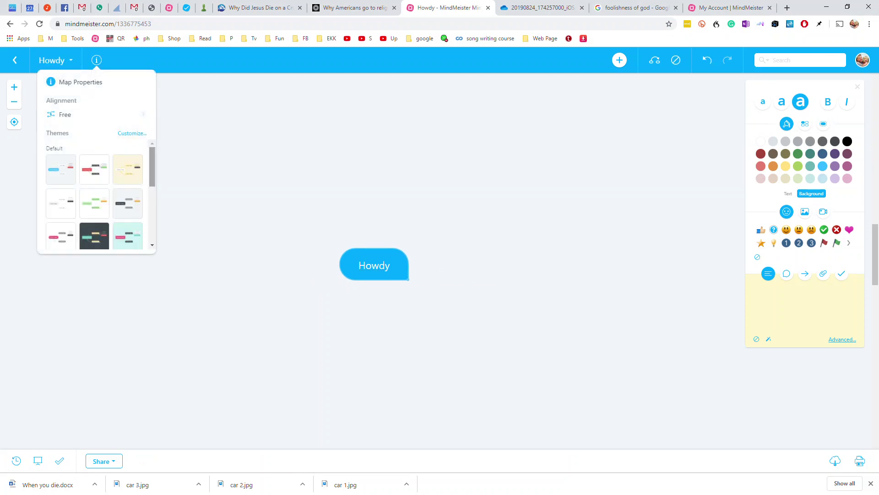
left_click_drag(152, 167, 153, 213)
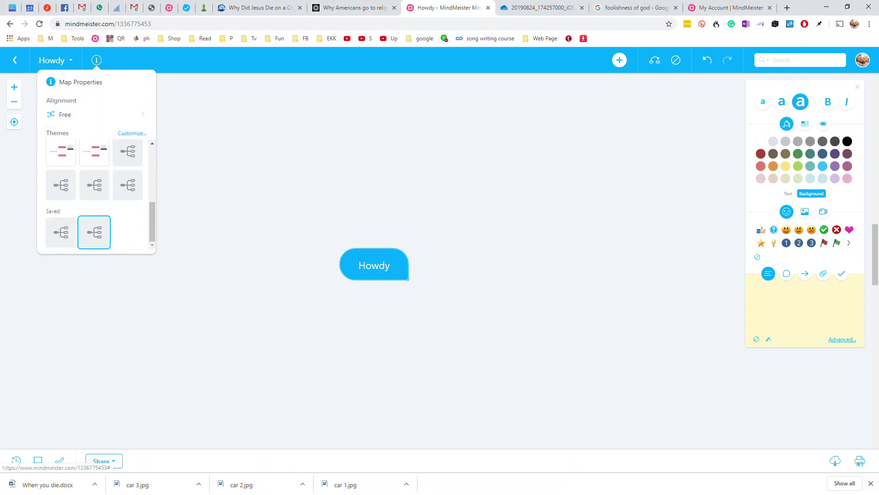
left_click(94, 231)
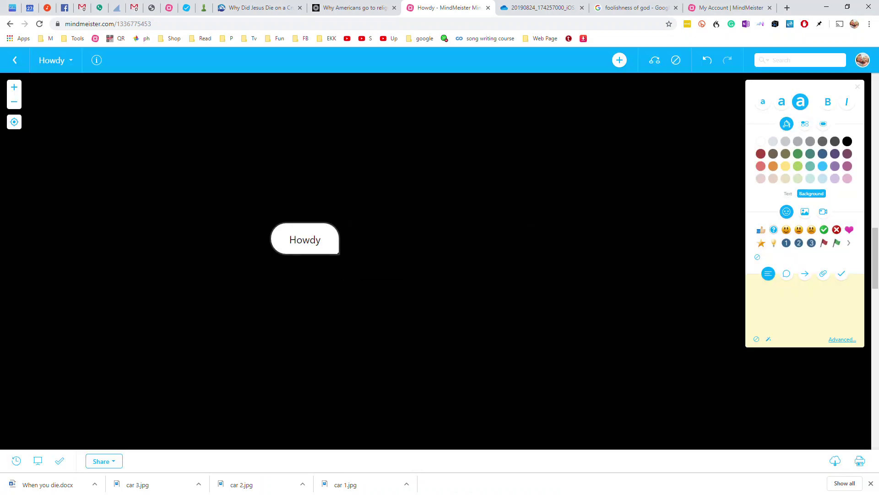
left_click_drag(304, 233, 428, 229)
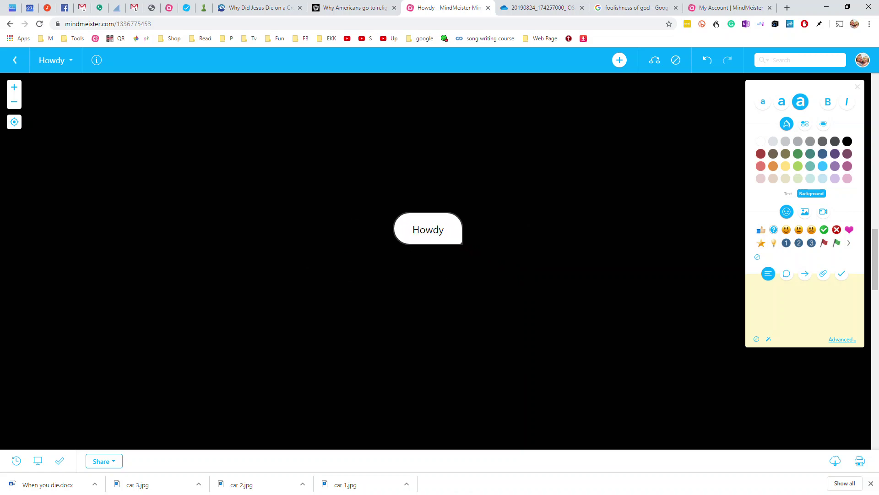
Step: Add a child topic named "Into vid" to the Howdy central topic
double_click(428, 229)
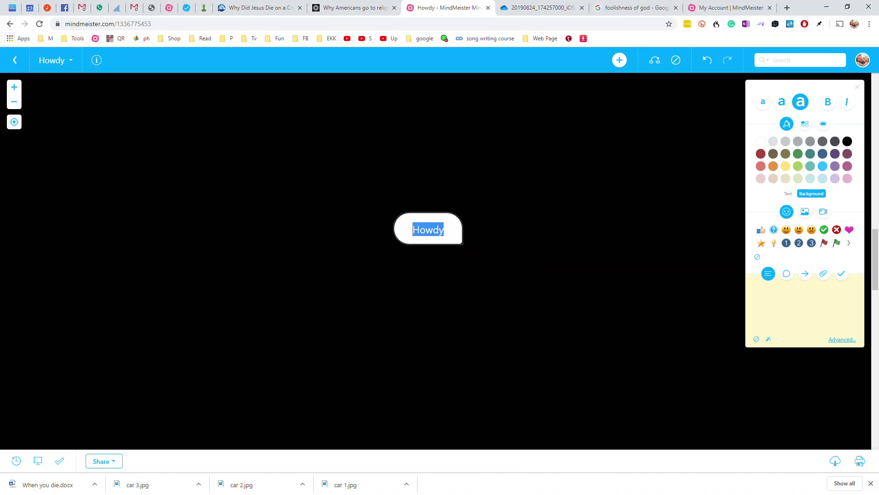
key("Tab")
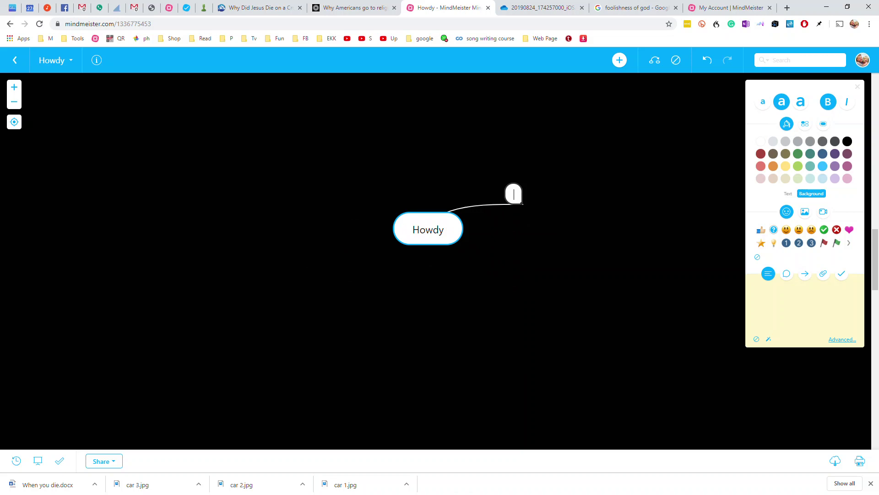
type("{oe")
key("BackSpace")
key("BackSpace")
key("BackSpace")
type("In")
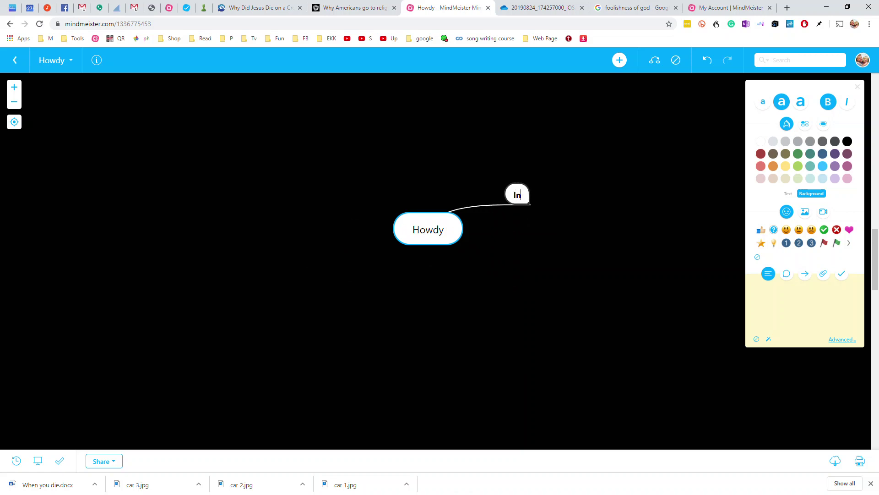
type("to vid")
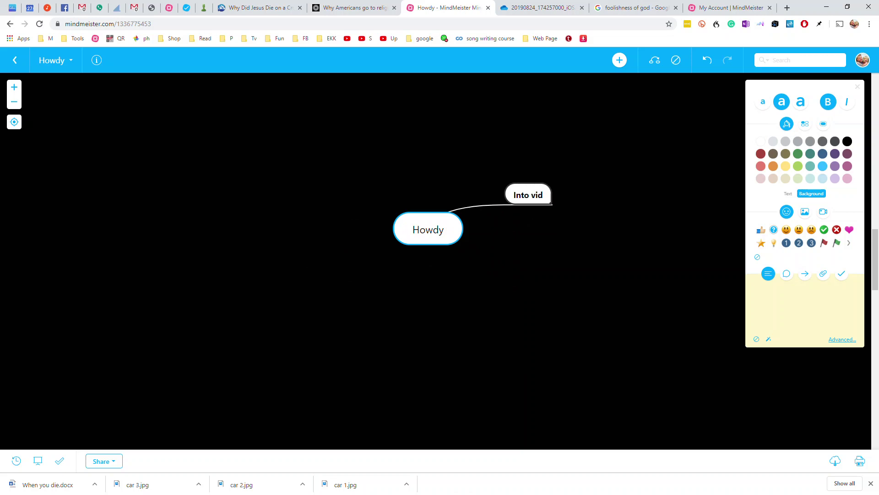
Step: Add two more main topics to the map, named "Point" and "Point 2"
key("Return")
type("Point")
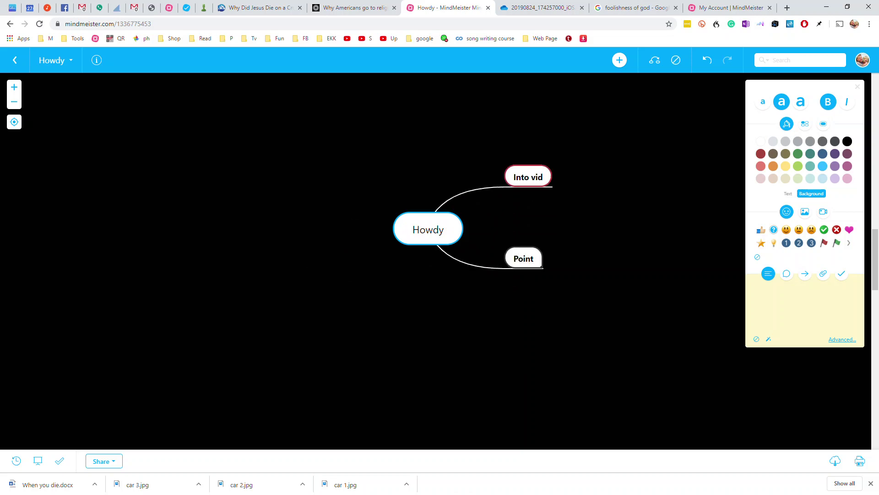
key("Return")
type("Point")
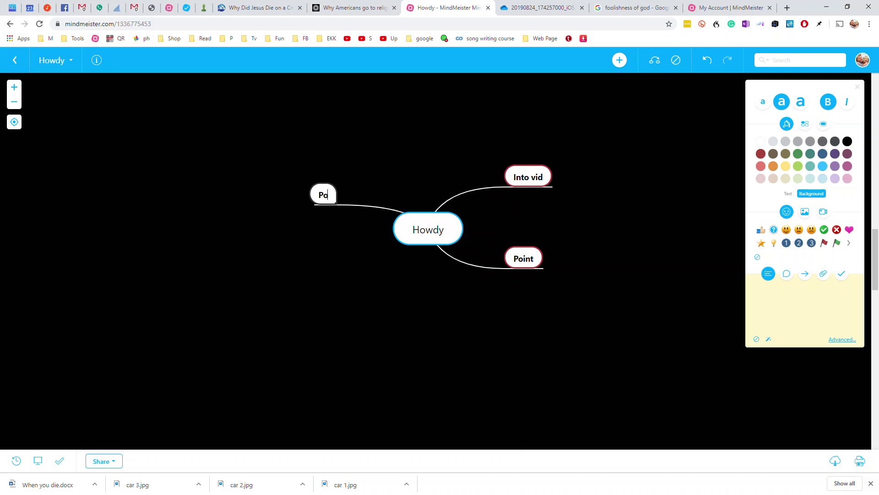
key("BackSpace")
type("nt")
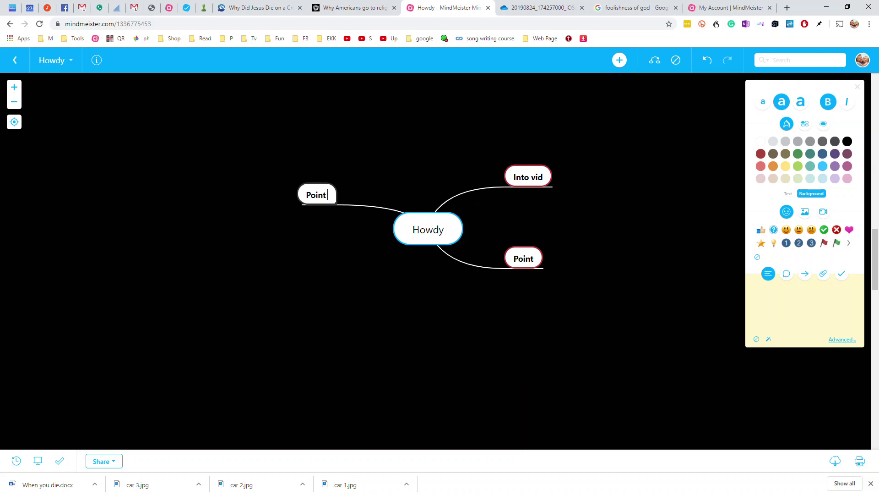
type(" 2")
Step: Add a "Point 3" topic to the Howdy central topic and place it above Point 2
left_click(421, 232)
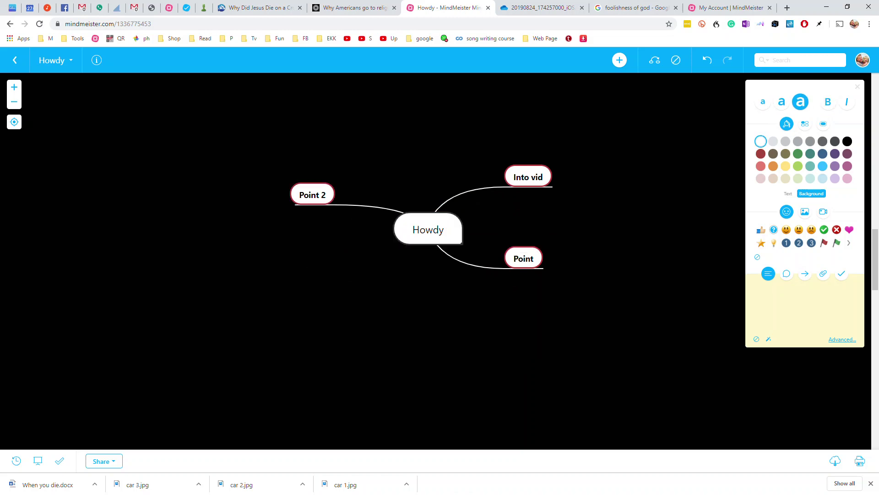
key("Tab")
type("Point")
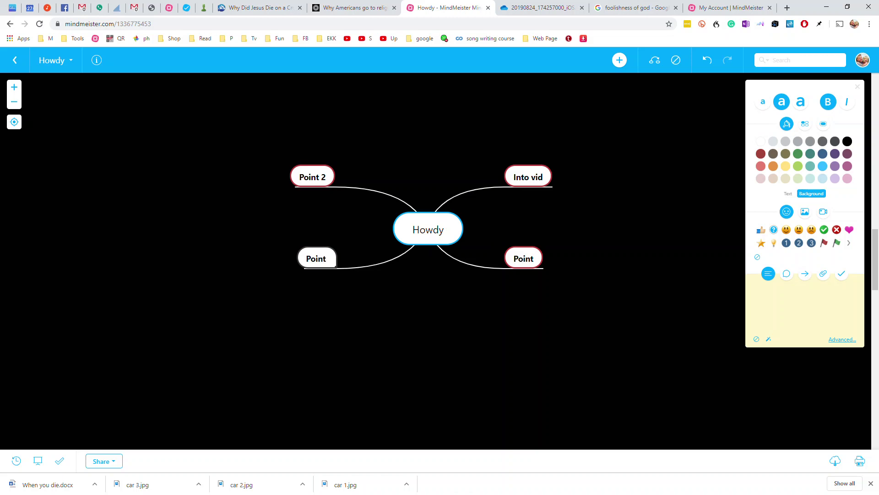
type(" 3")
left_click_drag(336, 266, 318, 118)
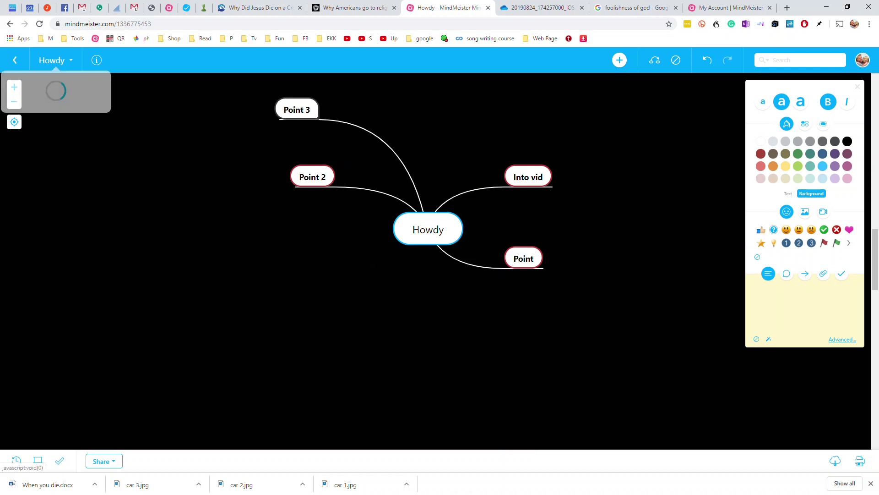
Step: Set the map's alignment to Aligned
mouse_move(96, 60)
mouse_move(96, 115)
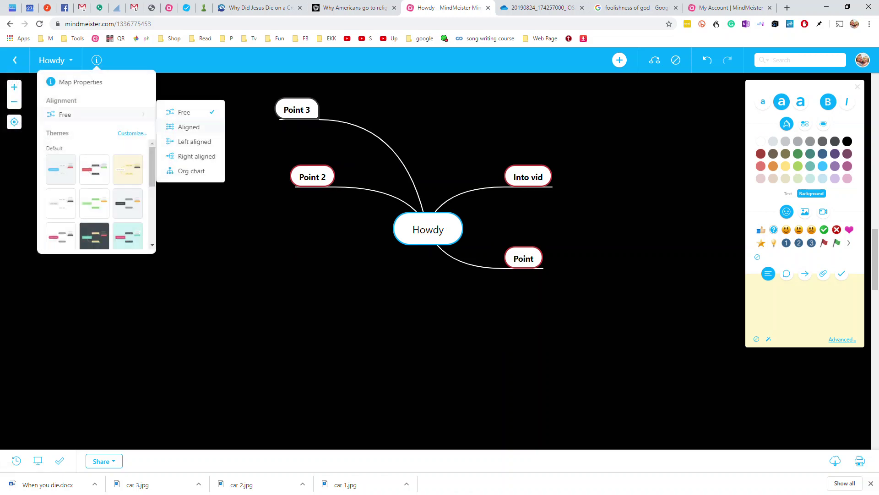
left_click(189, 126)
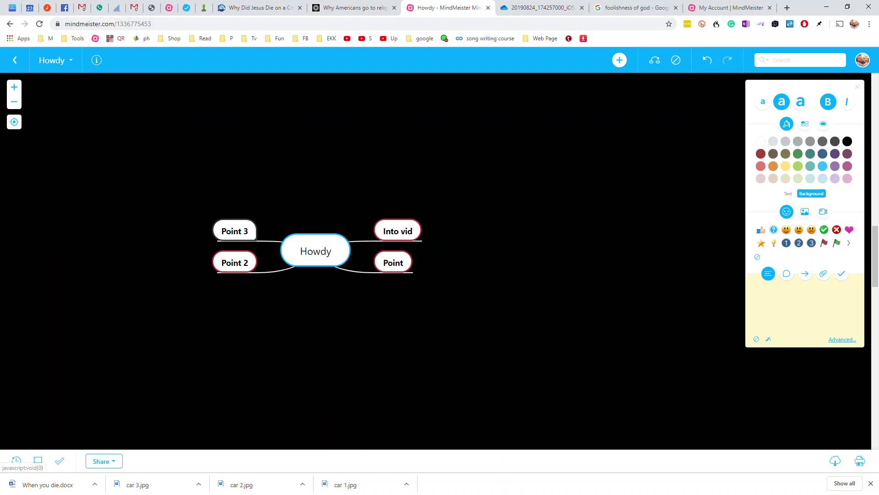
Step: Open the "Never Stand alone" map and examine its central topic, the QR code topic and the surrounding branches
left_click(55, 60)
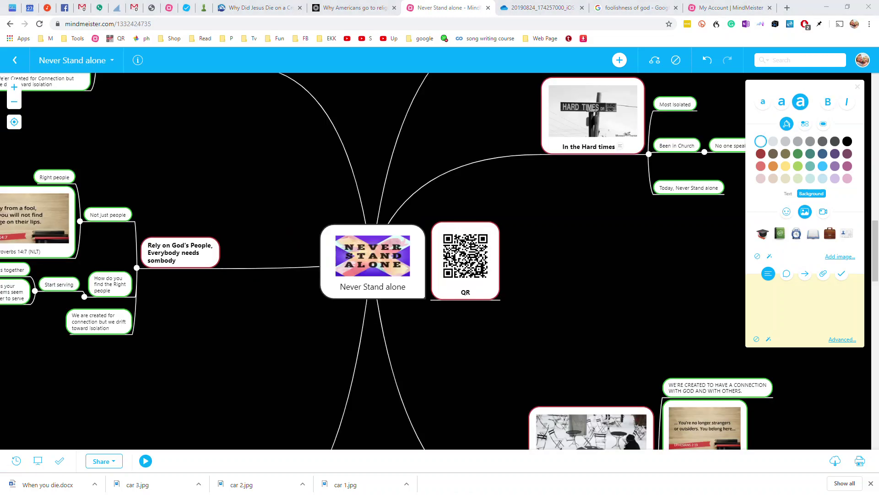
scroll(597, 260, "up", 4)
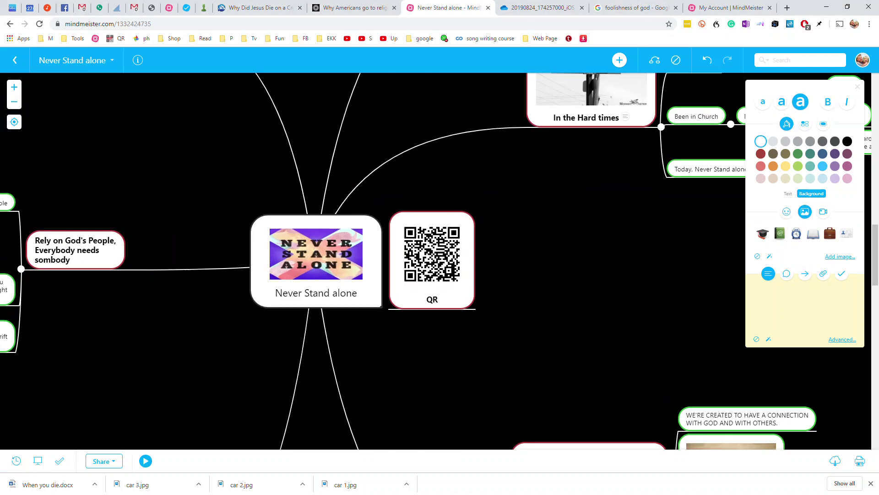
scroll(604, 257, "up", 1)
left_click_drag(384, 319, 641, 274)
scroll(642, 274, "down", 1)
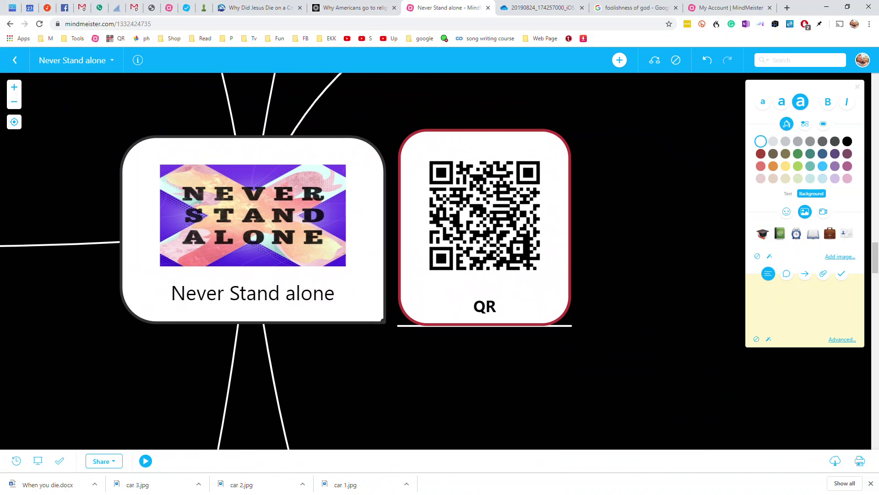
scroll(444, 367, "up", 2)
scroll(445, 368, "down", 5)
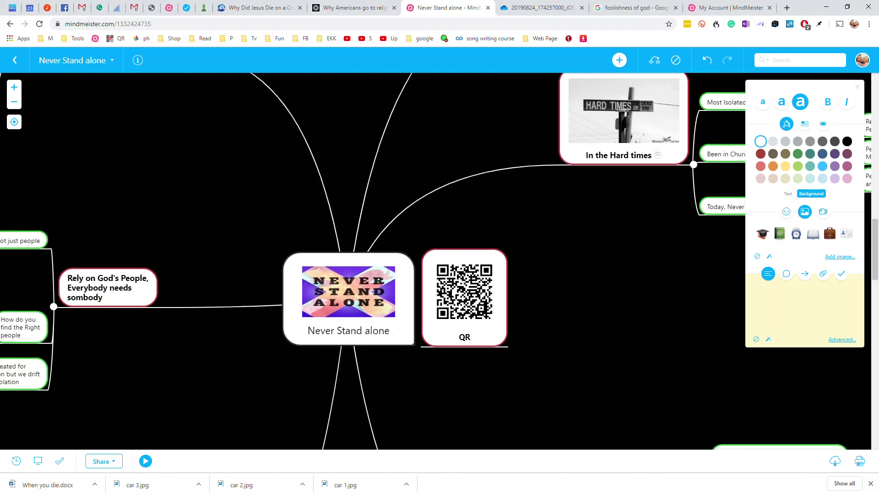
left_click_drag(444, 367, 462, 339)
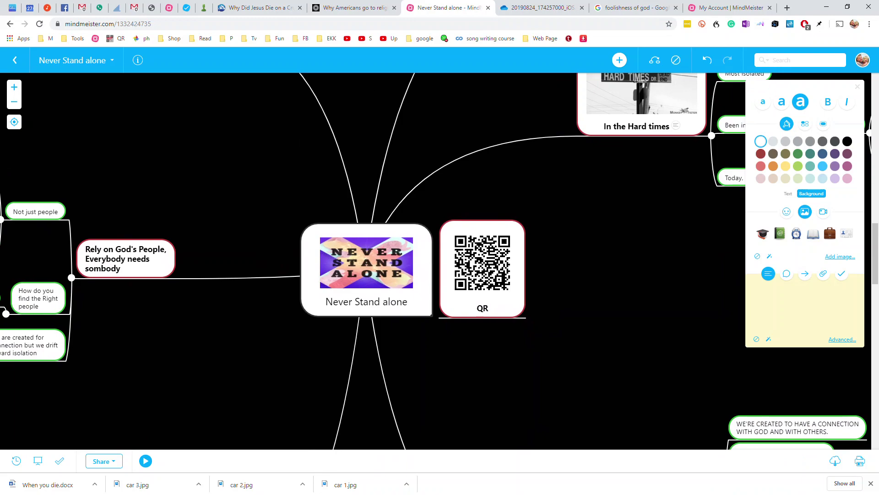
left_click_drag(641, 390, 646, 452)
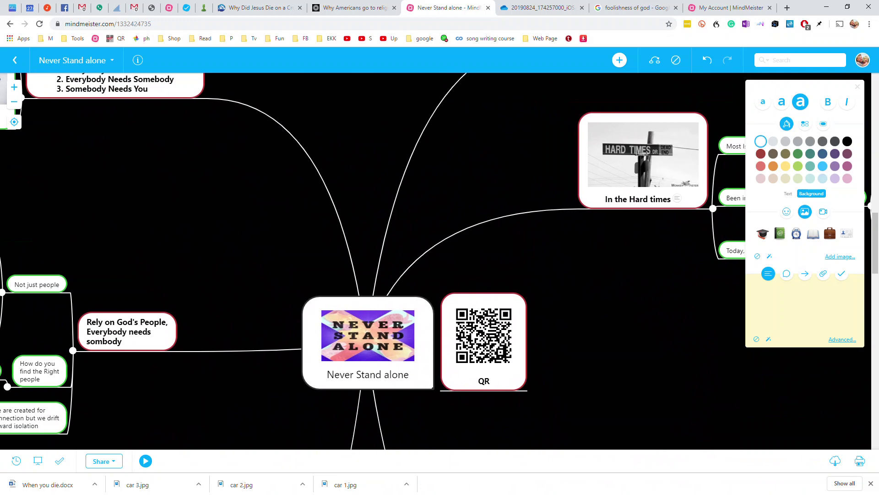
left_click_drag(257, 229, 263, 139)
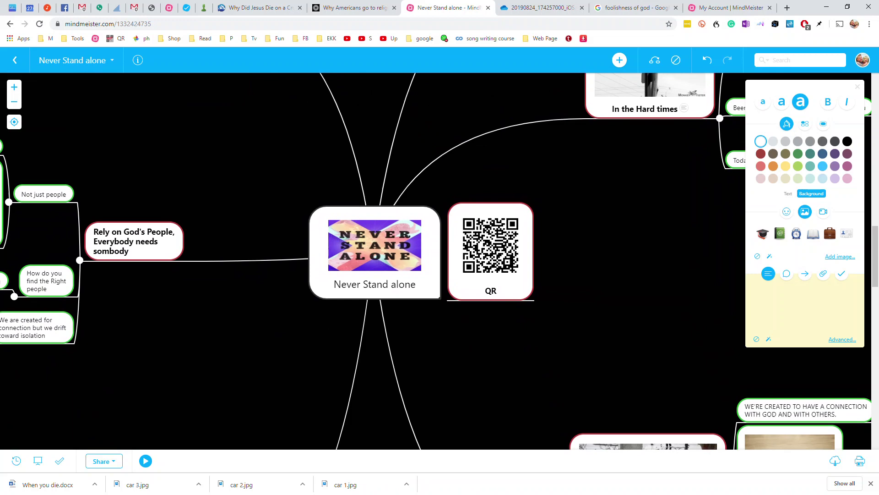
Step: Try moving the "In the Hard times" topic beside the central topic and undo the move
left_click_drag(263, 138, 263, 210)
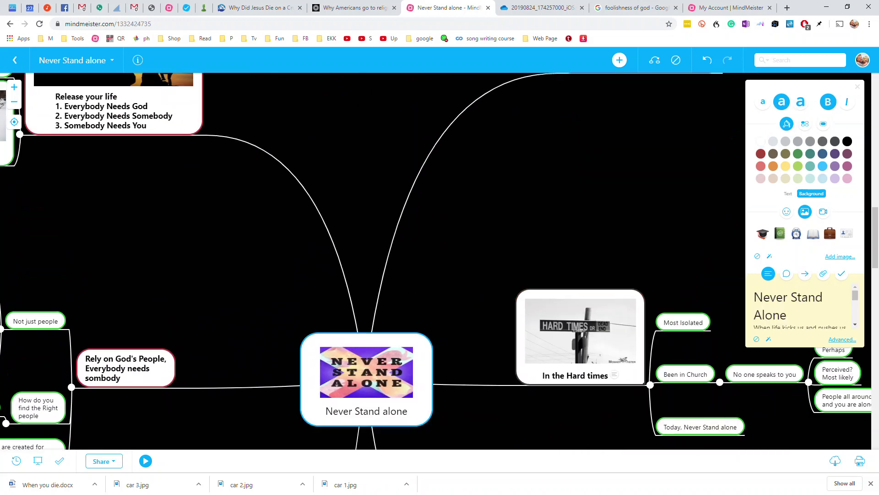
key("ctrl+z")
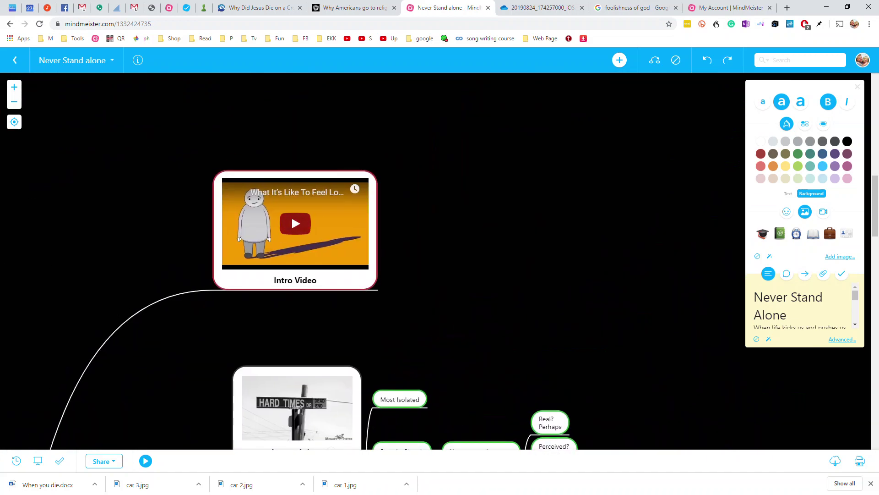
Step: Play the video embedded in the Intro Video topic
left_click(296, 224)
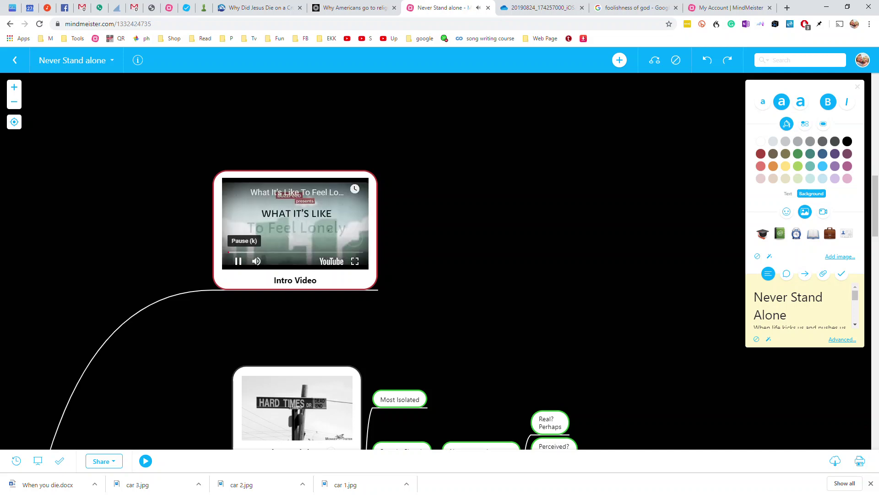
Step: Pause the Intro Video and examine the central topic, the QR code topic and the surrounding branches
left_click(238, 260)
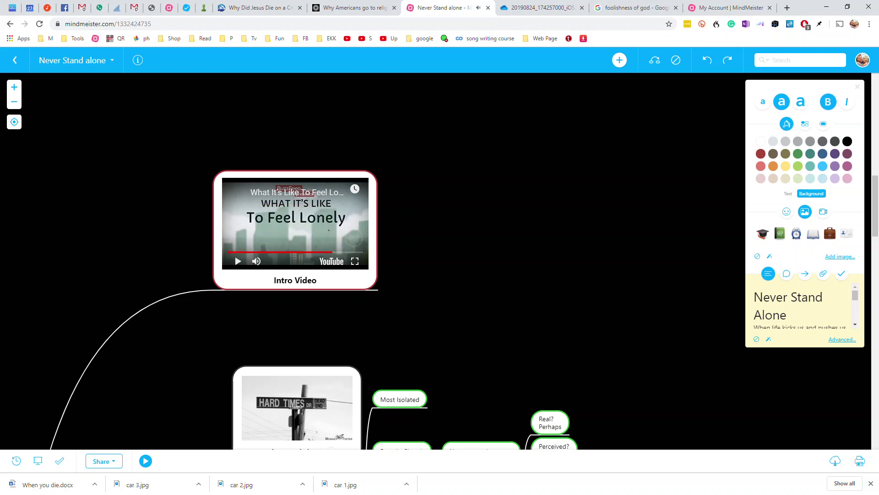
left_click_drag(412, 344, 501, 143)
left_click_drag(320, 344, 432, 185)
left_click_drag(412, 367, 358, 325)
left_click_drag(293, 320, 293, 202)
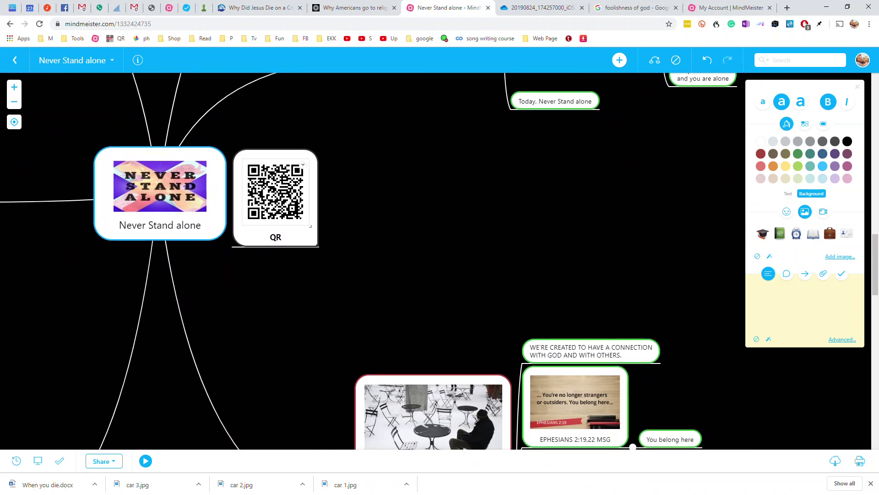
key("ctrl+y")
left_click_drag(366, 321, 277, 119)
left_click_drag(503, 348, 317, 189)
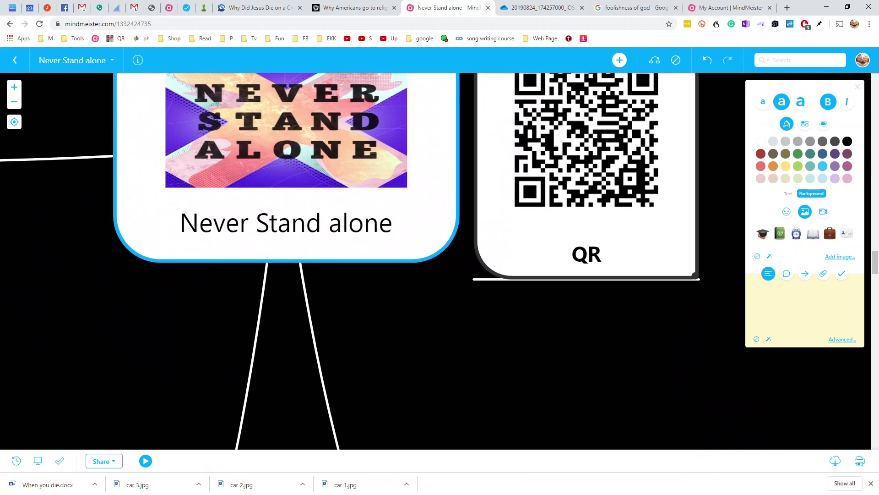
scroll(437, 385, "down", 3)
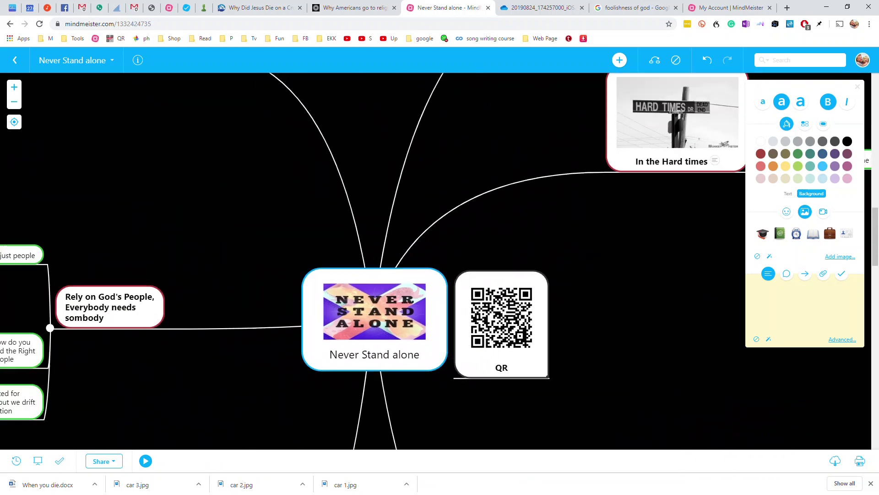
left_click_drag(440, 414, 462, 342)
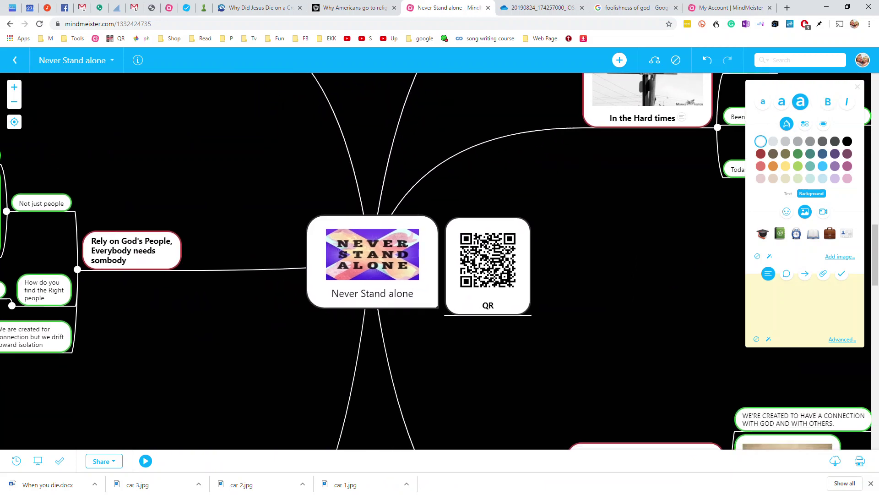
Step: Open the slideshow editor and delete the three slides covering the "Most connected generation ever" topic and its subtopics
left_click(38, 460)
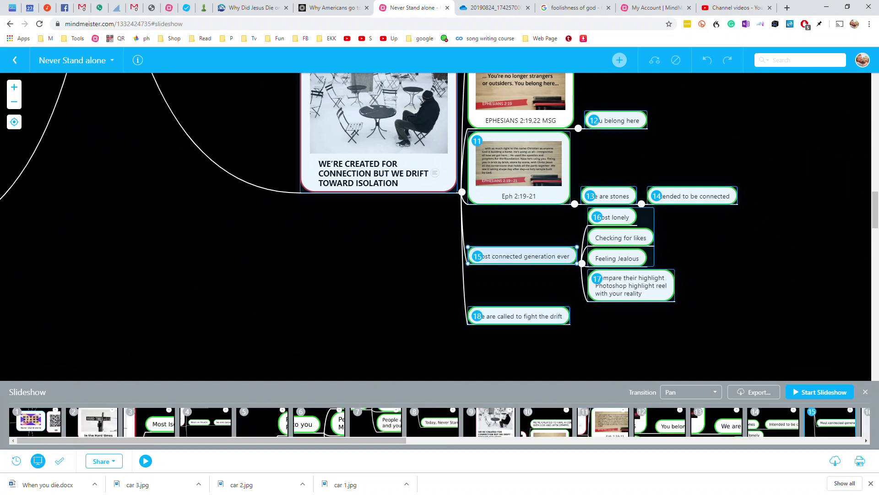
key("Delete")
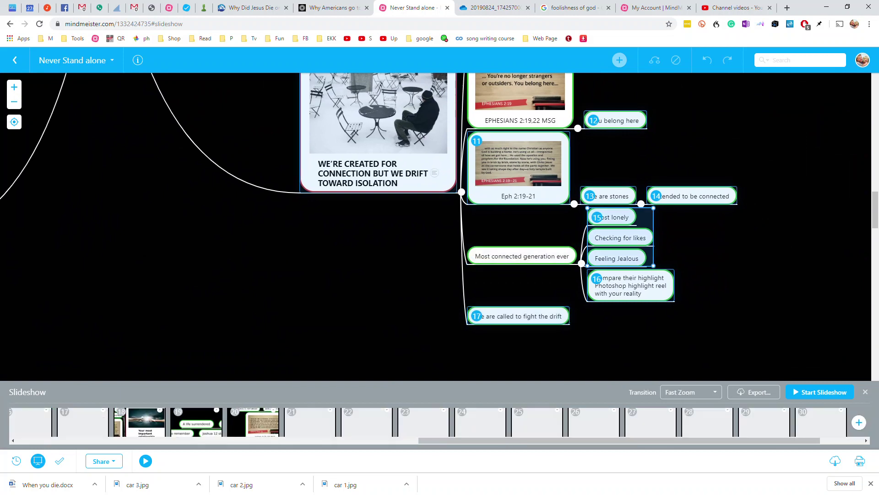
key("Delete")
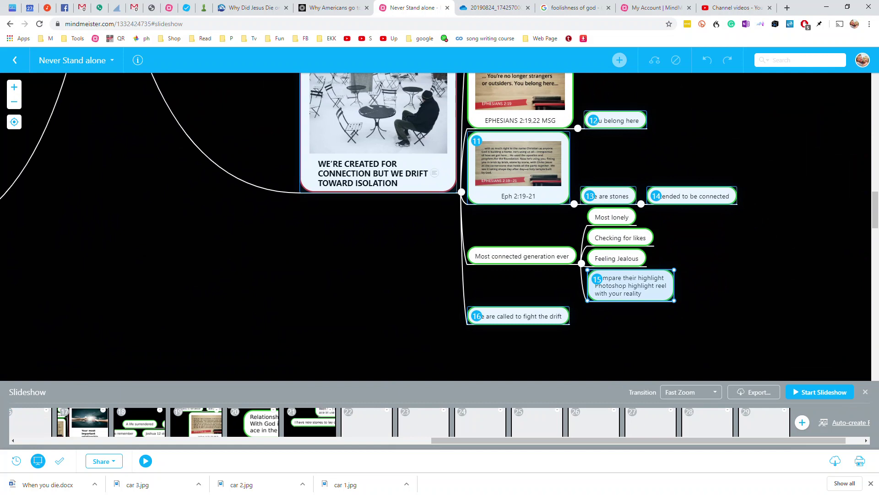
key("Delete")
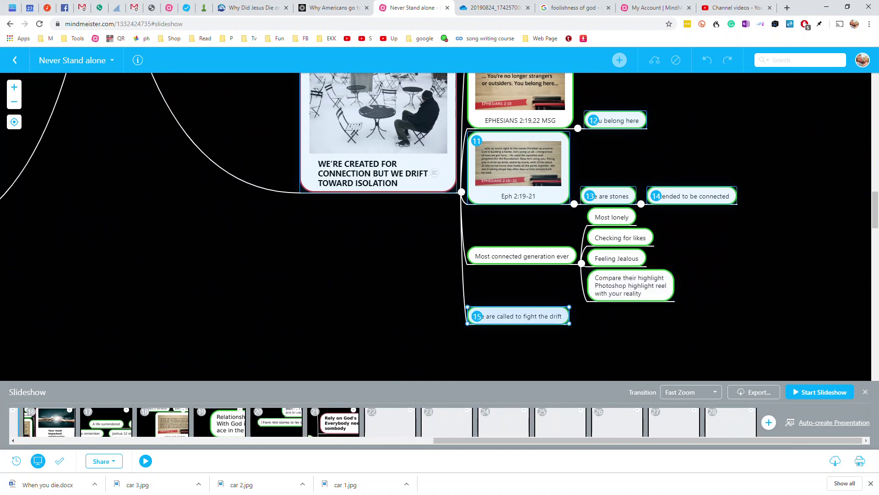
Step: After the "Intended to be connected" slide, add one slide framing "Most connected generation ever" with all four of its subtopics
left_click(691, 196)
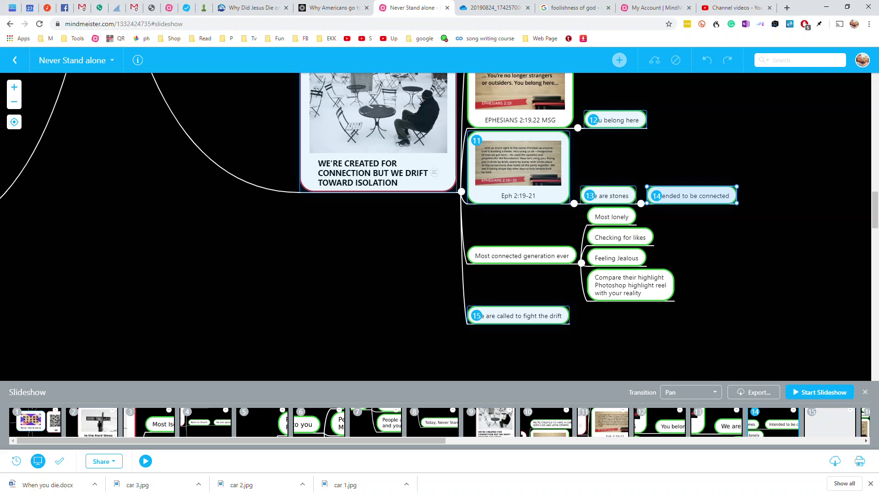
left_click_drag(603, 218, 569, 279)
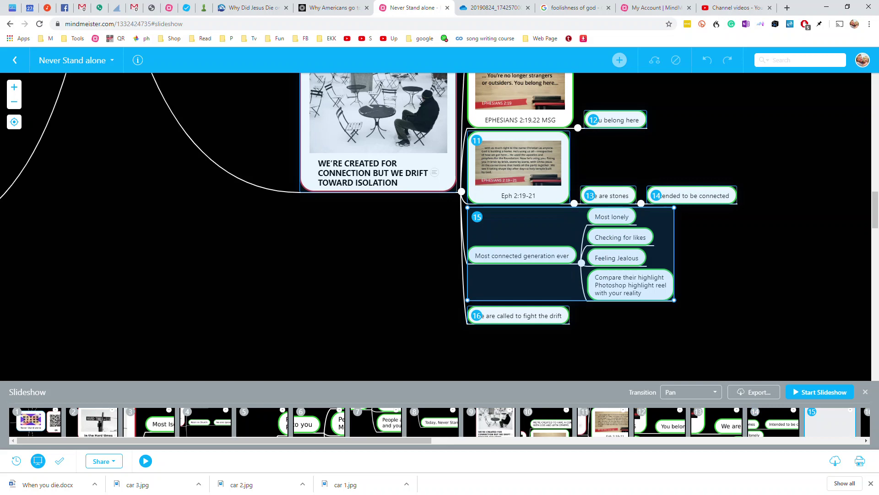
Step: Play the slideshow as far as the "Your most important relationship" slide and stop it
left_click_drag(233, 250, 330, 348)
scroll(330, 348, "up", 3)
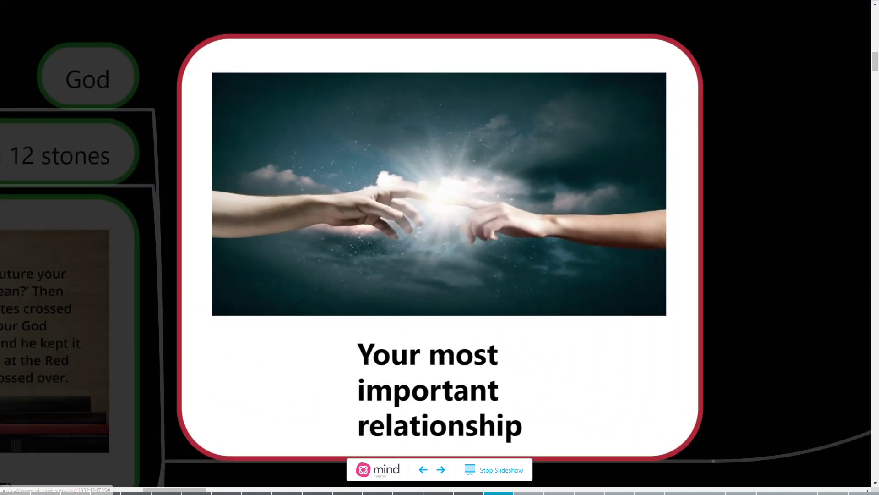
key("Escape")
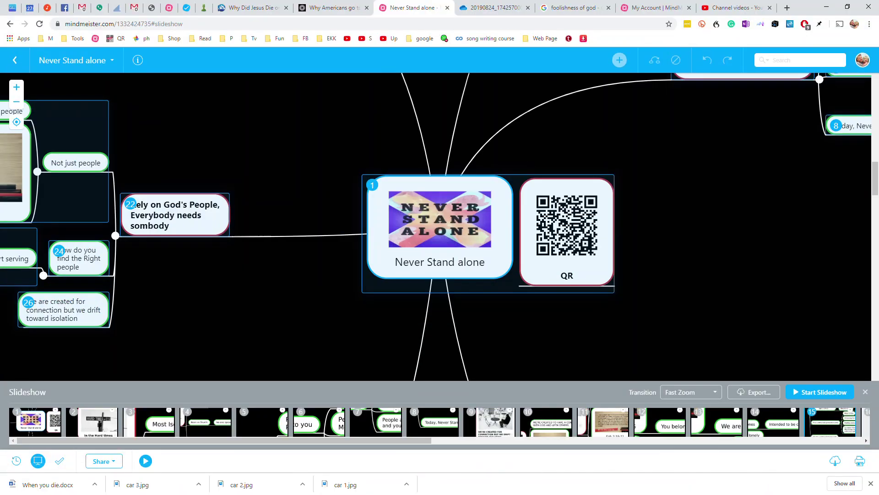
Step: View the presentation export options without exporting and close the slideshow editor
left_click_drag(632, 321, 449, 253)
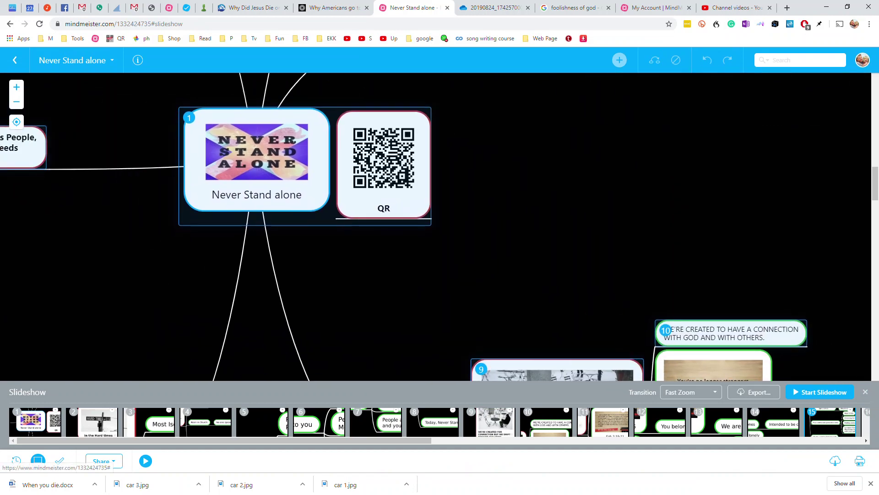
left_click(754, 392)
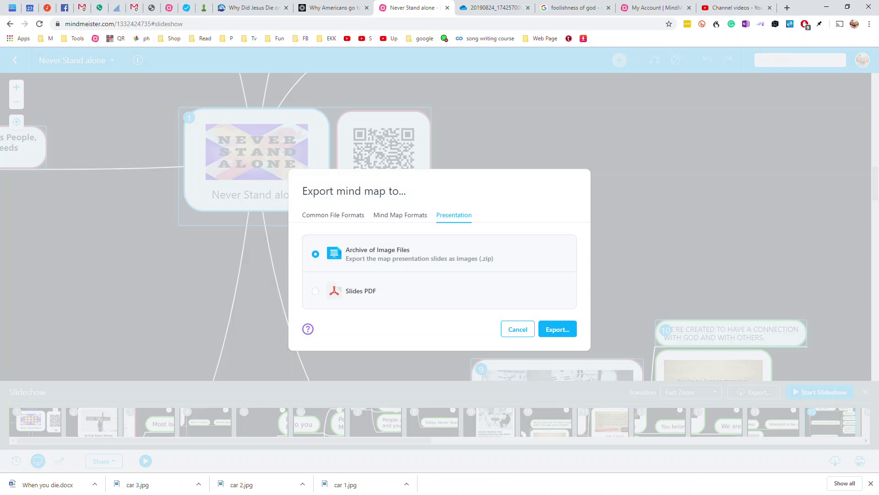
left_click(517, 328)
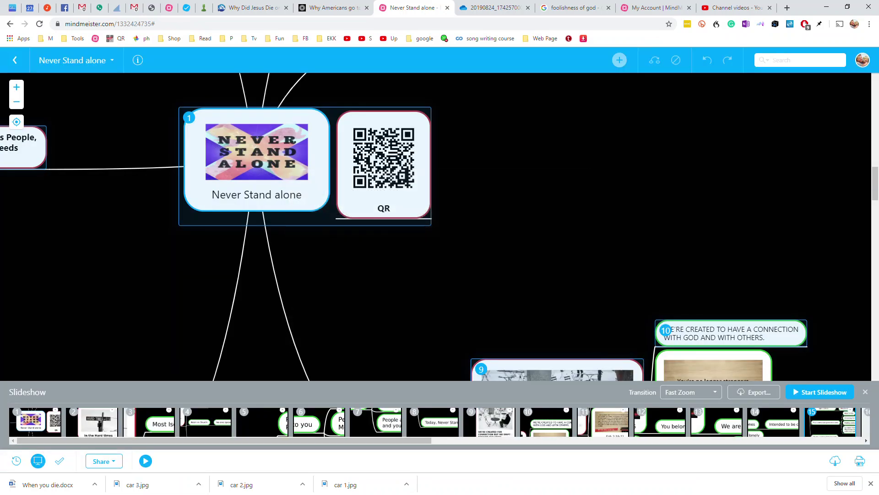
left_click_drag(503, 192, 610, 325)
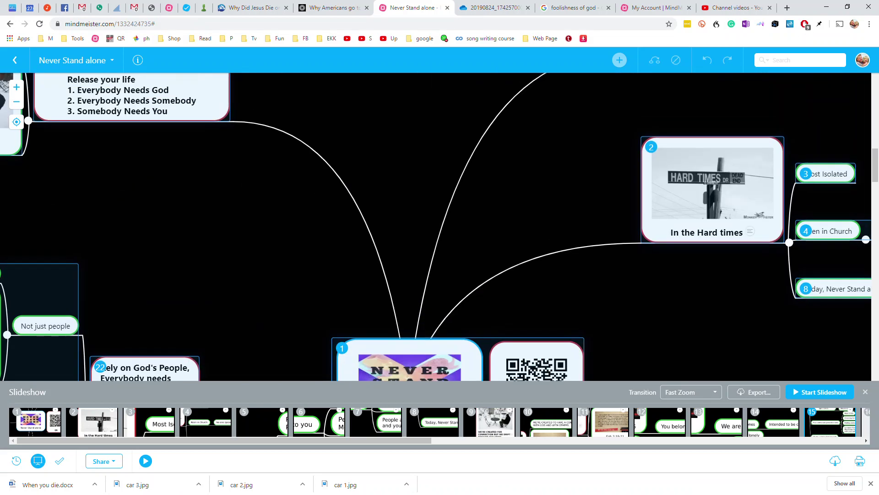
left_click(38, 461)
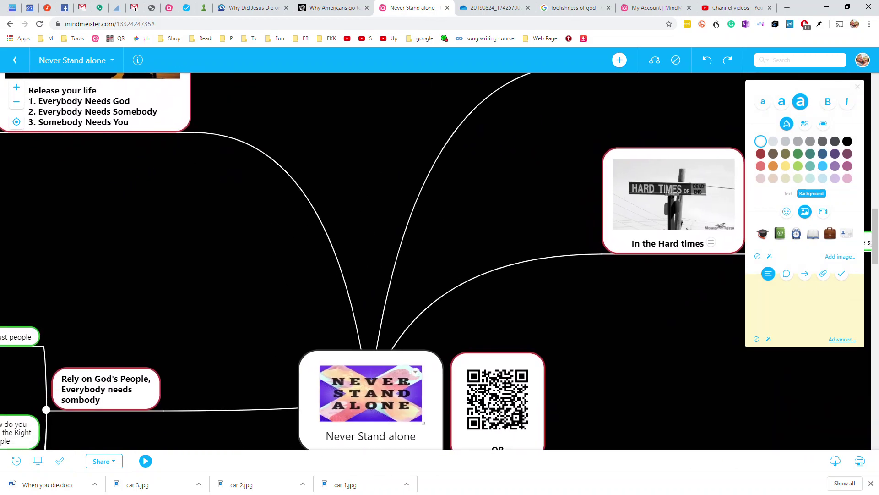
Step: Add a new topic named "Sunday's Video" to the central "Never Stand alone" topic
left_click(416, 371)
key("Escape")
key("Tab")
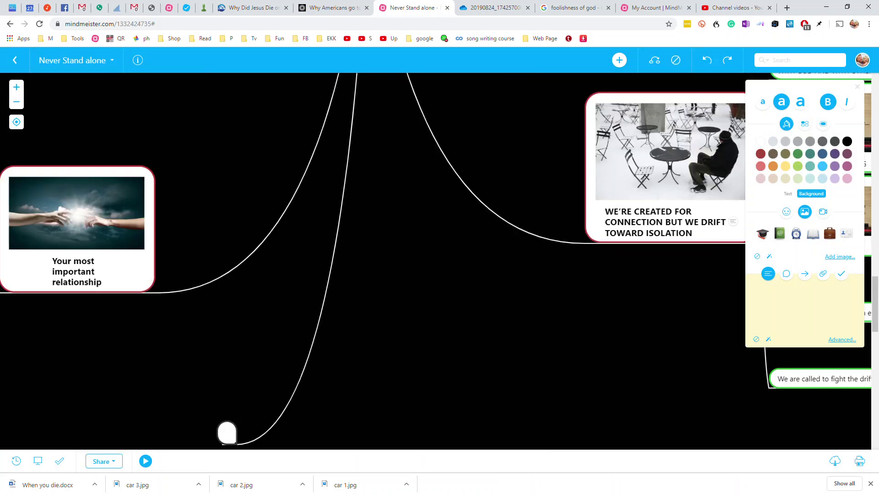
type("Sun")
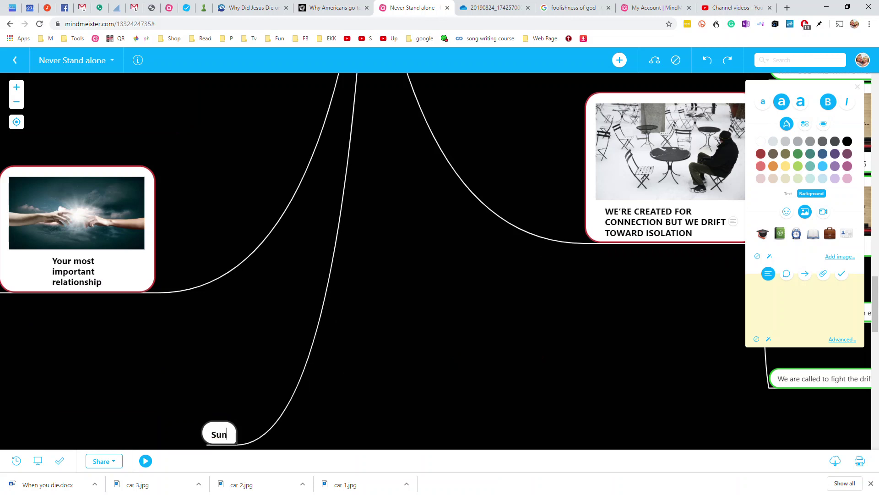
type("day's Video")
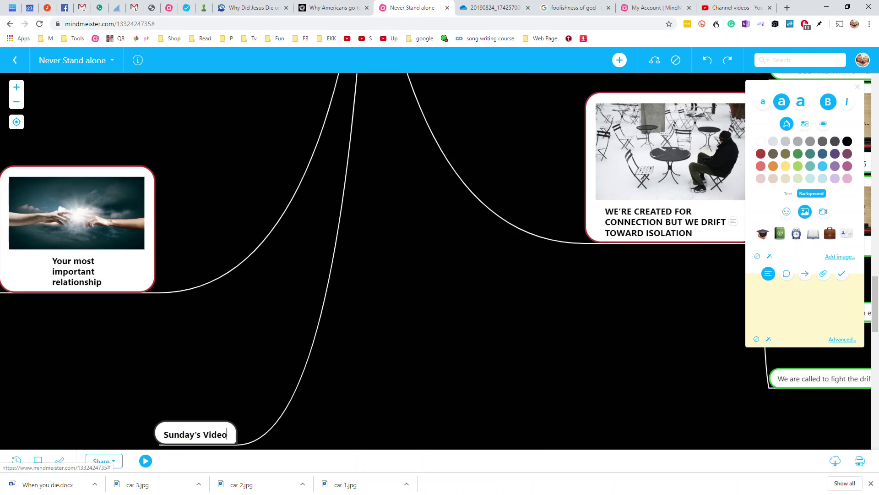
left_click(823, 211)
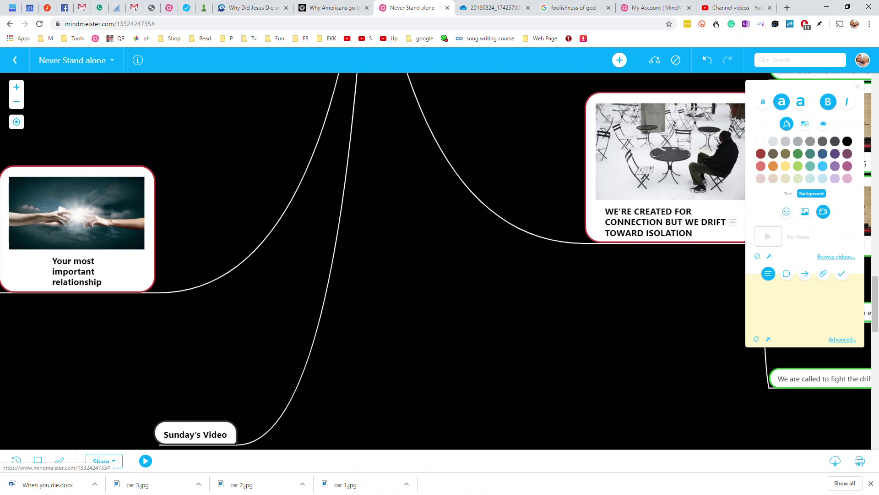
left_click(836, 256)
left_click(375, 178)
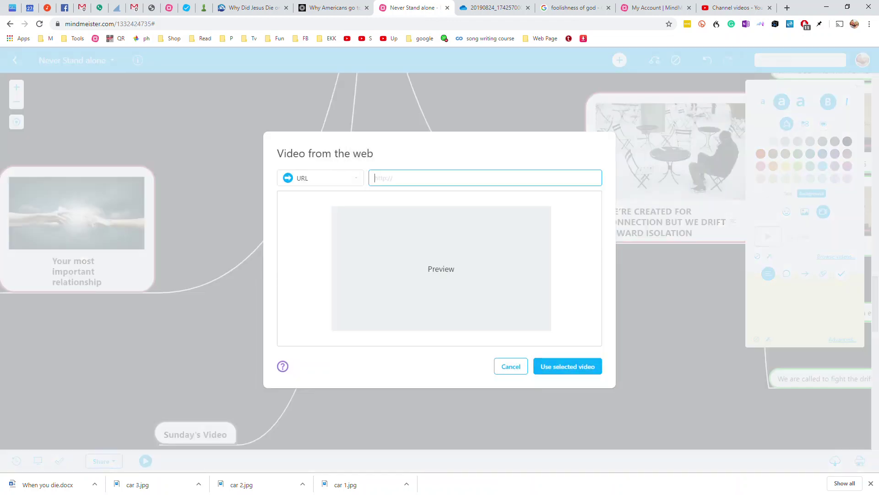
type("https://youtu.be/3YQ4AOgDV1o")
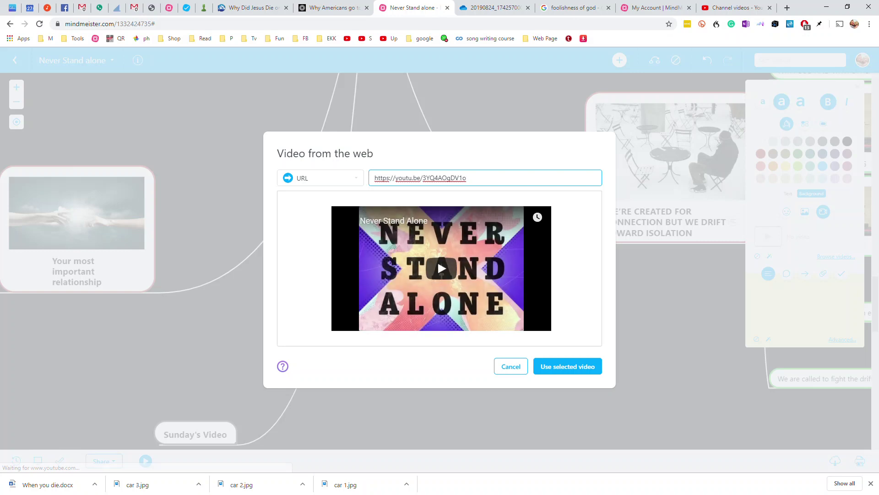
key("Return")
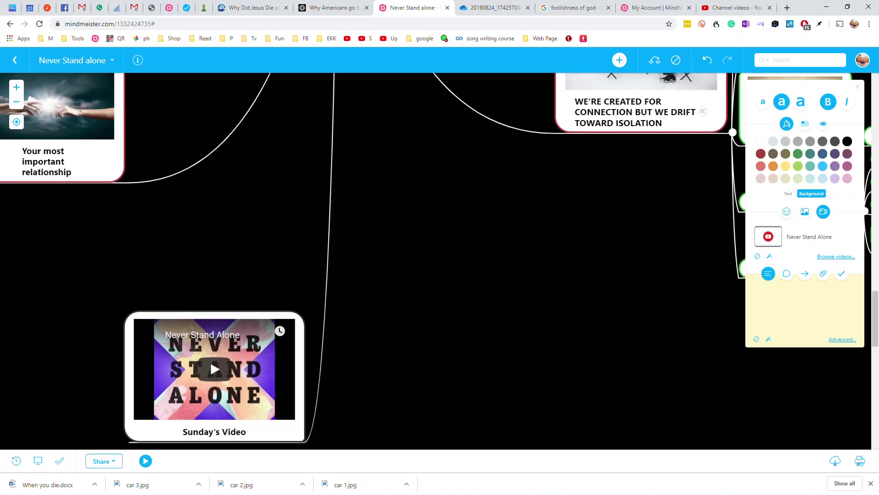
Step: Move the "Sunday's Video" topic from the map's lower end to above the "Release your life" topic
scroll(543, 380, "up", 1)
scroll(543, 380, "down", 5)
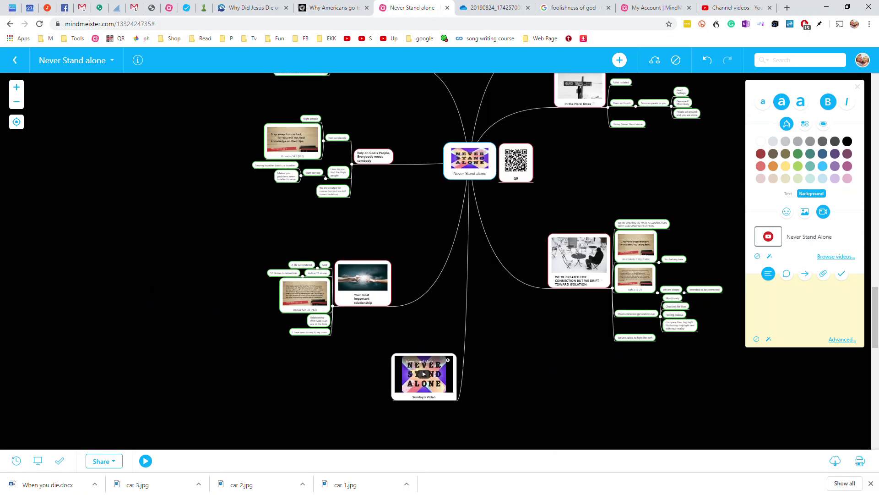
scroll(541, 374, "down", 3)
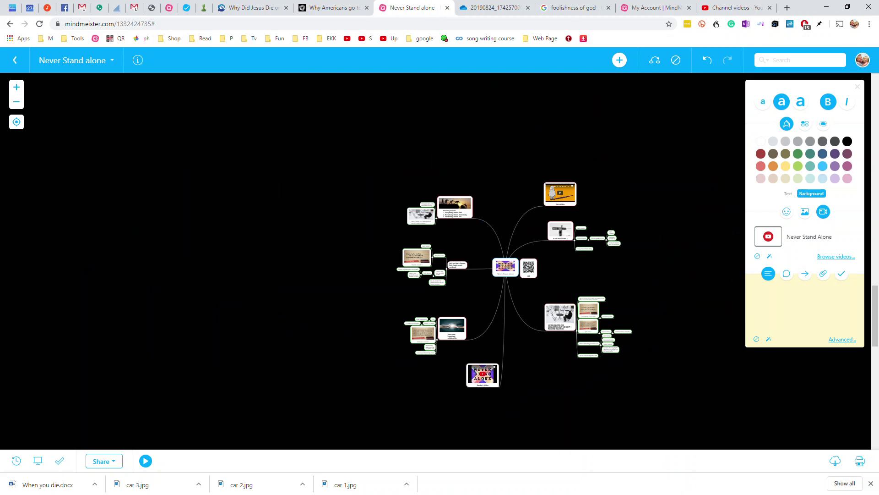
left_click_drag(483, 375, 470, 160)
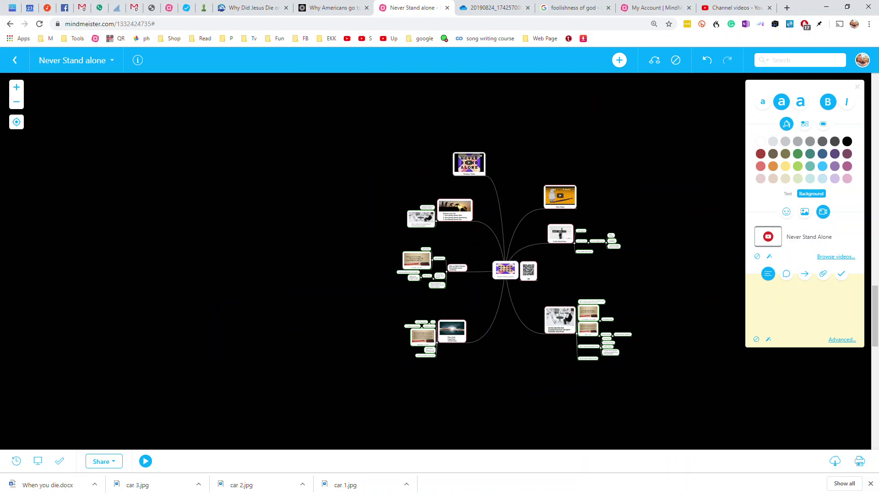
Step: Play the video embedded in the "Sunday's Video" topic and pause it
key("ctrl+plus")
key("ctrl+plus")
scroll(308, 167, "up", 3)
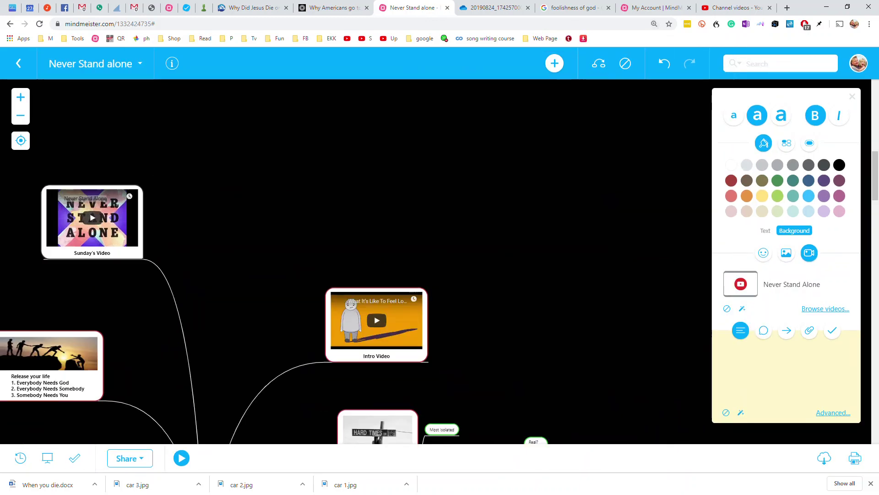
left_click_drag(314, 334, 385, 208)
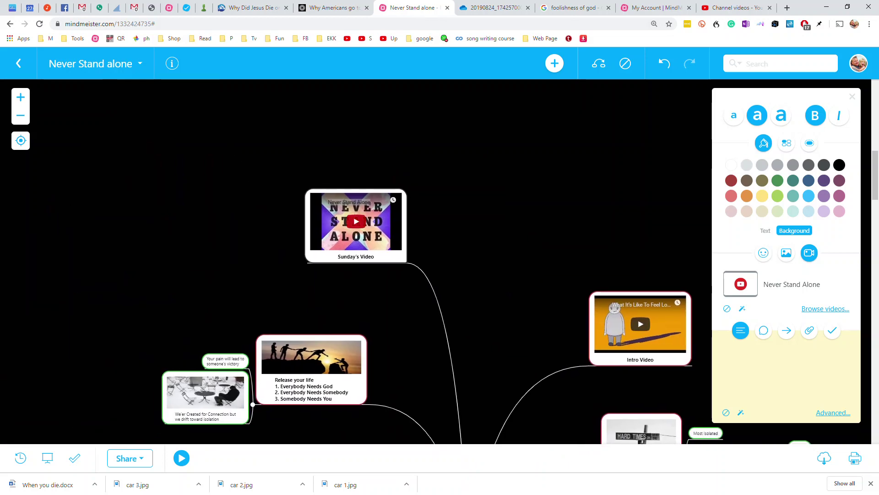
left_click(356, 222)
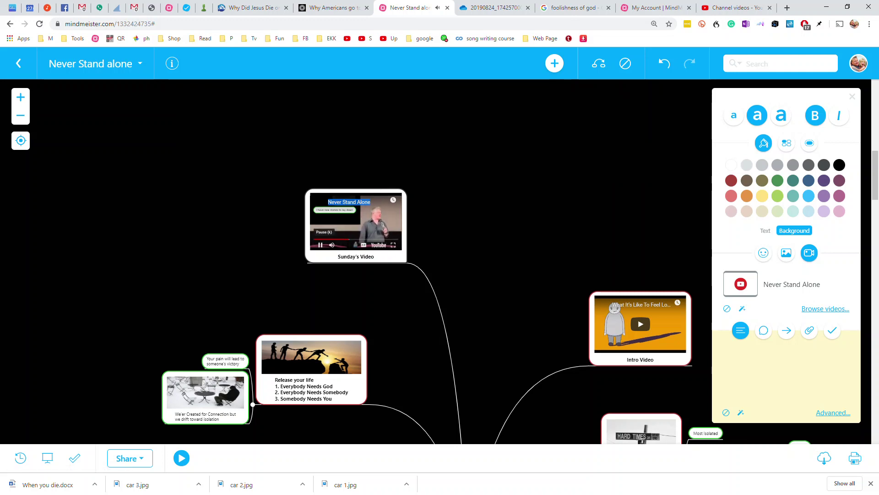
left_click(320, 244)
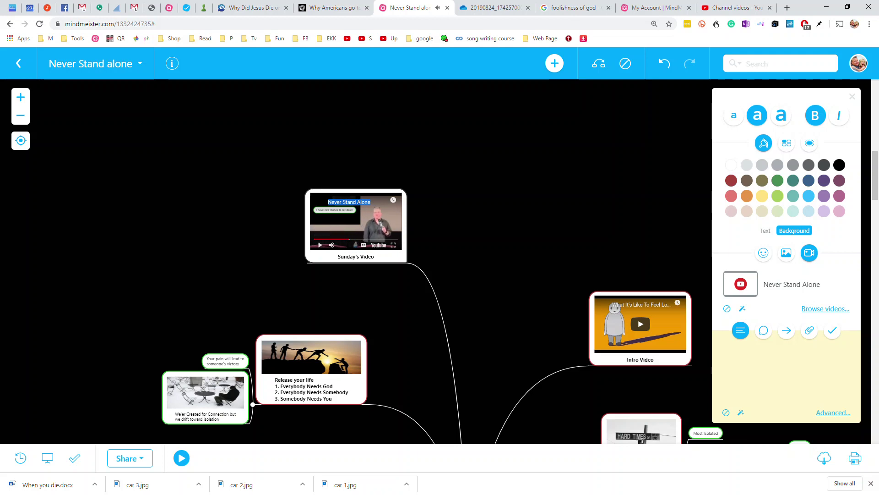
Step: Switch to the "Never Stand Alone" post on the Rock Church website and read down to "Our Most important relationship"
left_click_drag(458, 238, 339, 152)
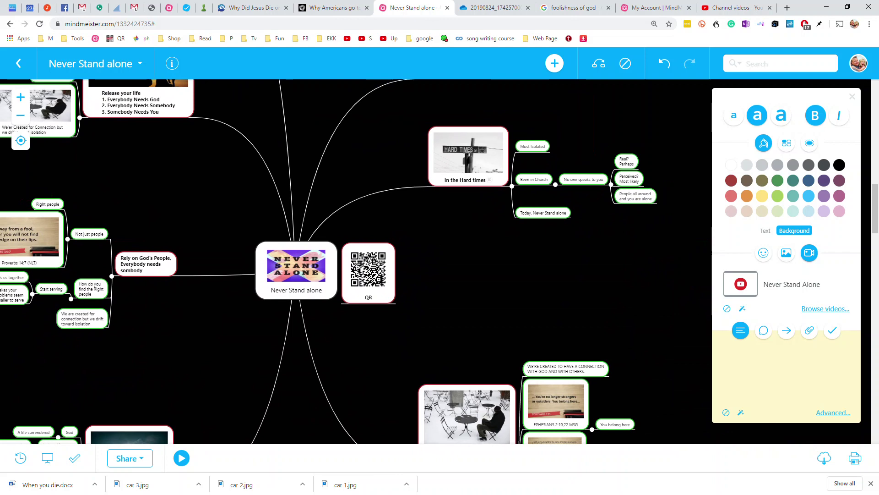
left_click(297, 270)
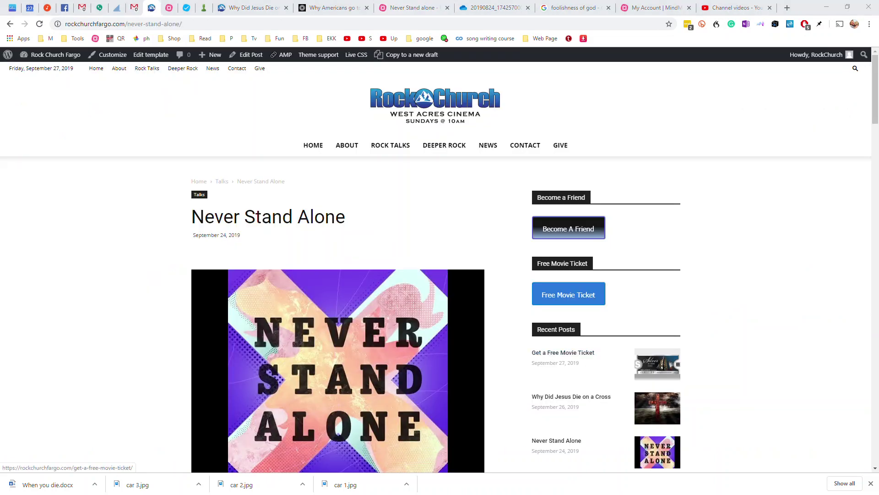
scroll(338, 366, "down", 6)
scroll(350, 275, "down", 10)
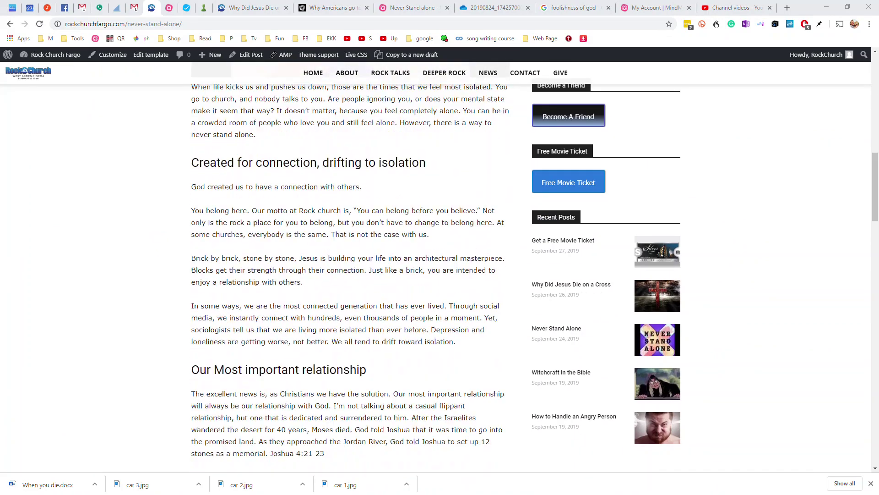
Step: Copy the web address of the "Never Stand Alone" post
scroll(350, 274, "up", 12)
scroll(350, 275, "up", 7)
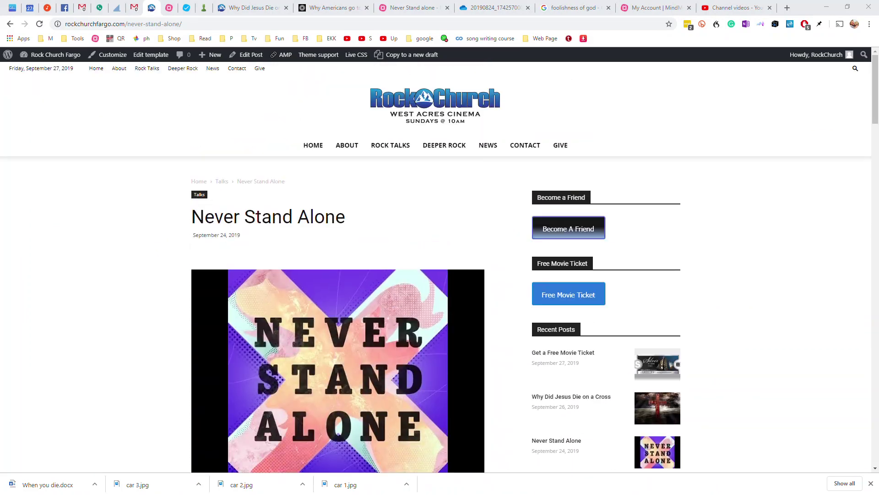
scroll(350, 275, "down", 7)
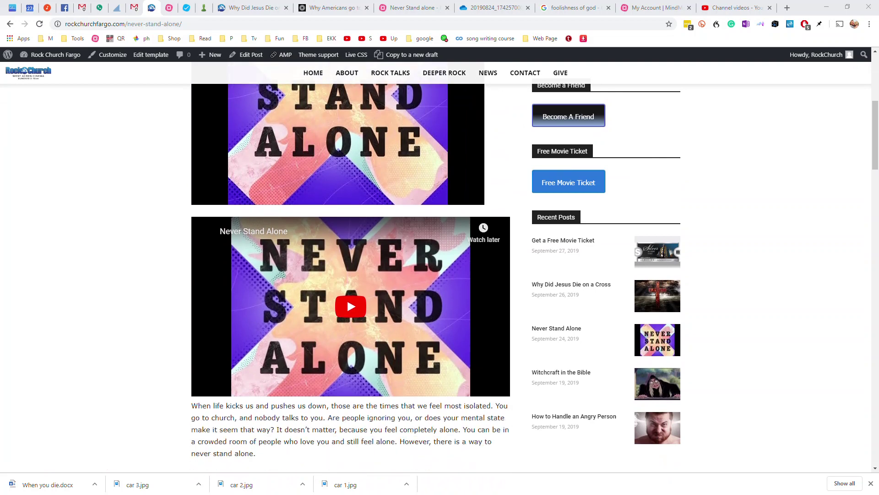
scroll(350, 275, "down", 3)
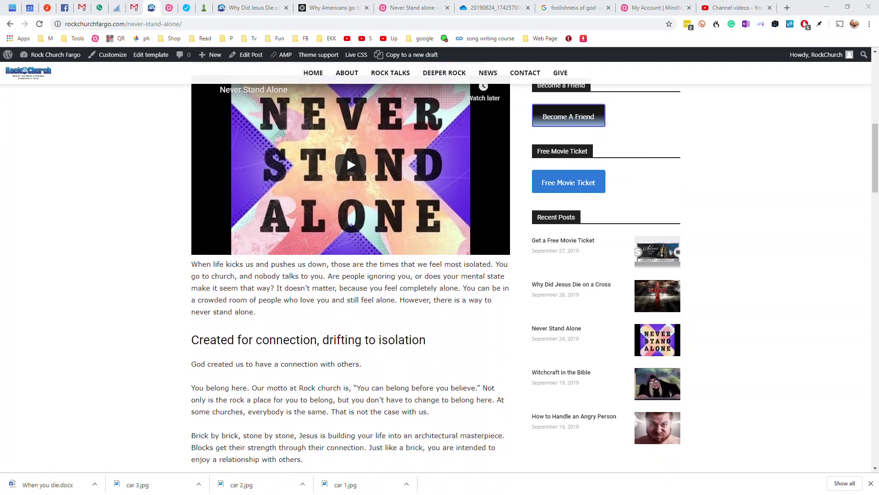
scroll(350, 275, "up", 10)
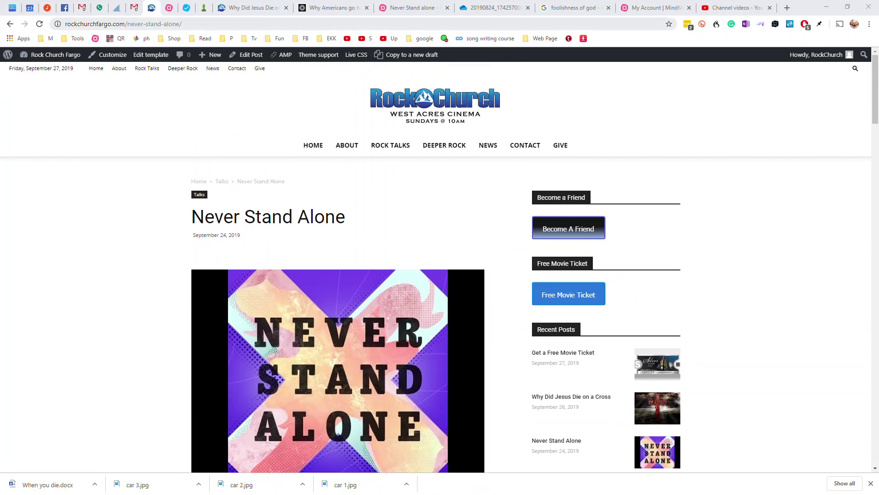
left_click(143, 24)
right_click(143, 24)
left_click(164, 89)
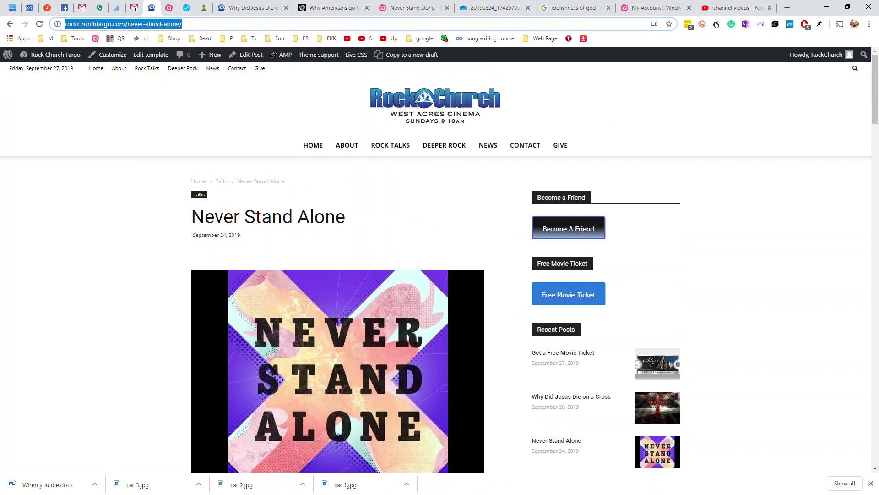
Step: Switch to the "Never Stand alone" map in MindMeister and add an "Article" topic at the map's lower end
left_click(413, 7)
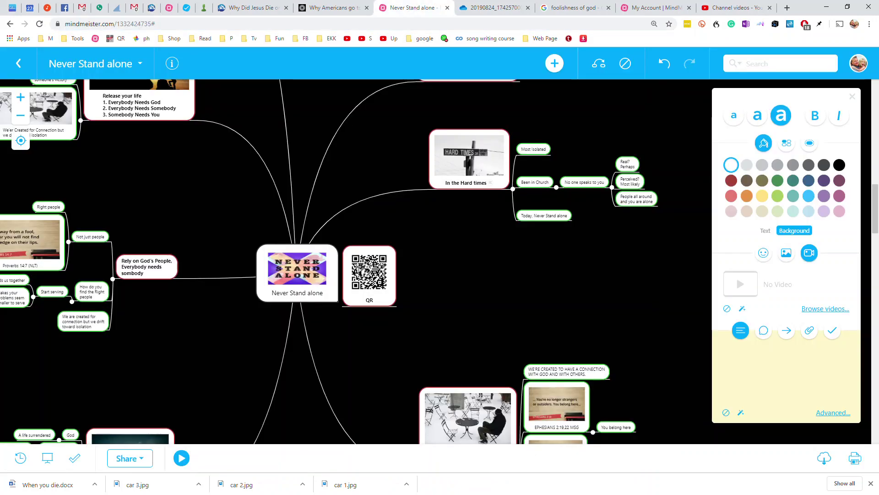
double_click(297, 268)
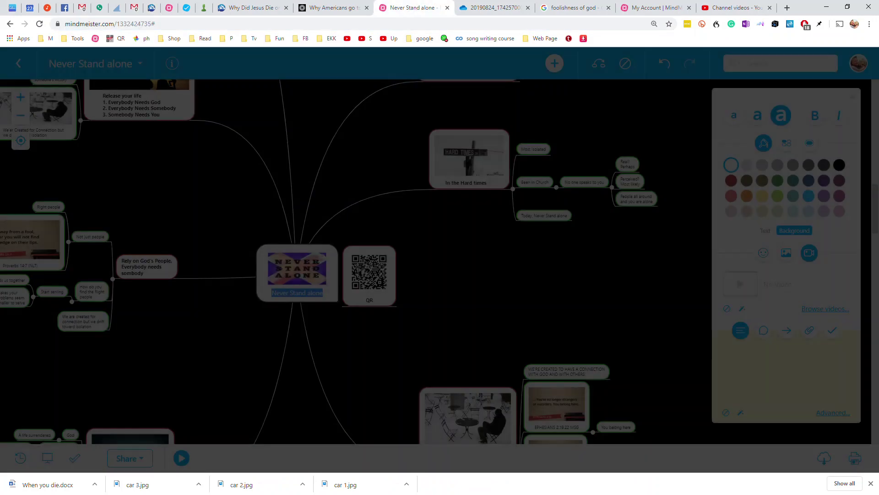
key("Escape")
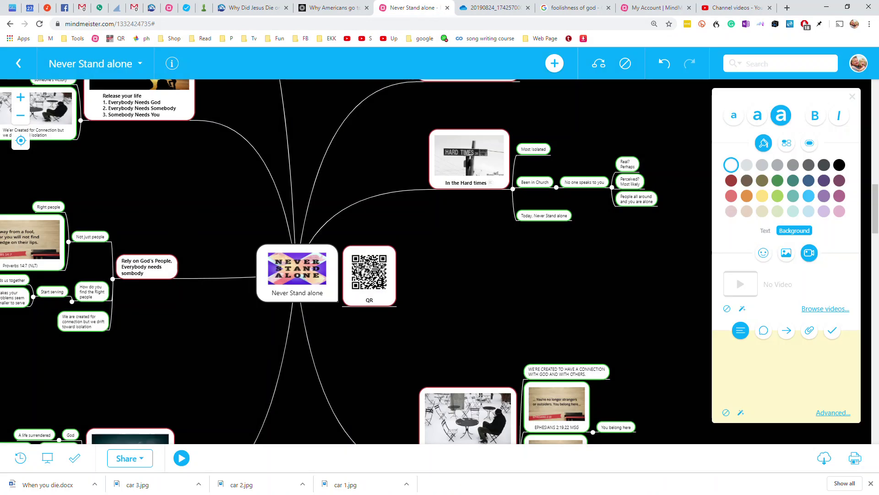
double_click(297, 293)
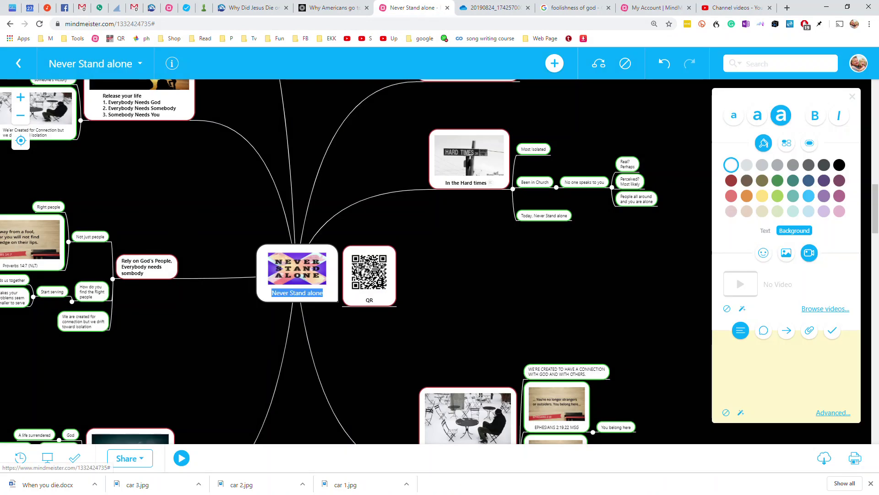
left_click(809, 329)
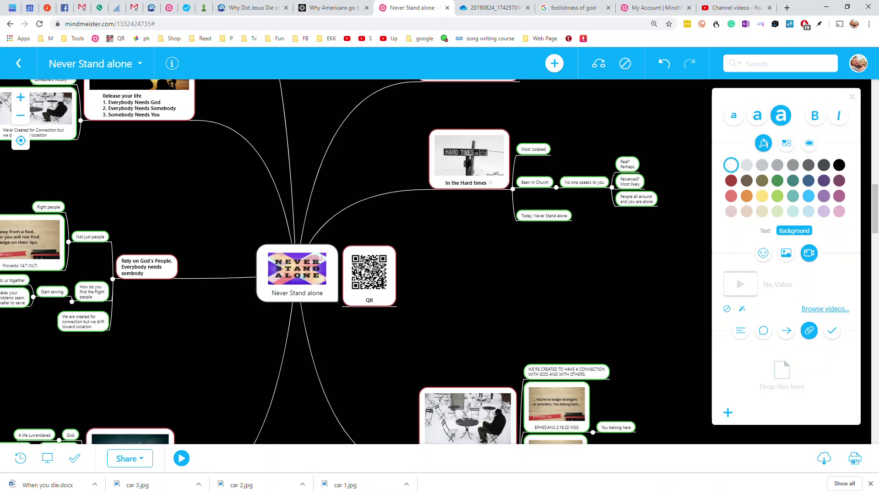
left_click_drag(458, 283, 363, 348)
left_click_drag(321, 207, 545, 229)
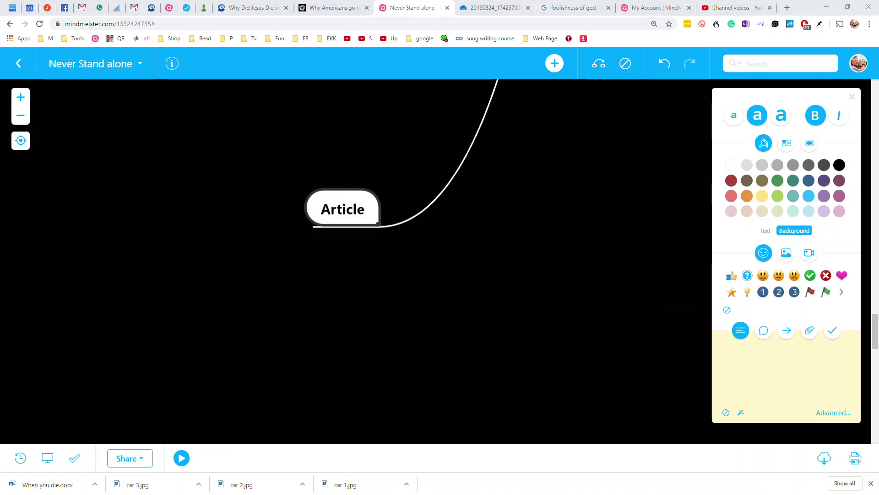
Step: Upload the image "Never stand screenshot.PNG" from the Downloads folder to the "Article" topic
left_click(786, 252)
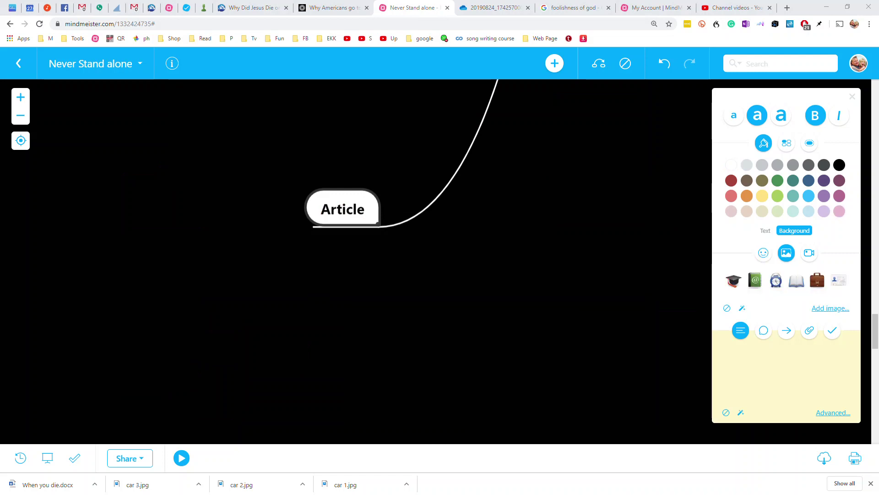
left_click(830, 308)
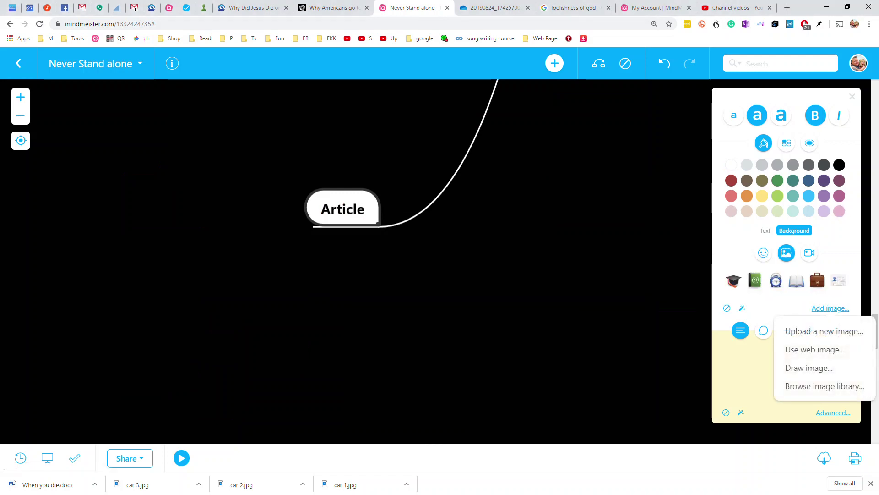
left_click(823, 330)
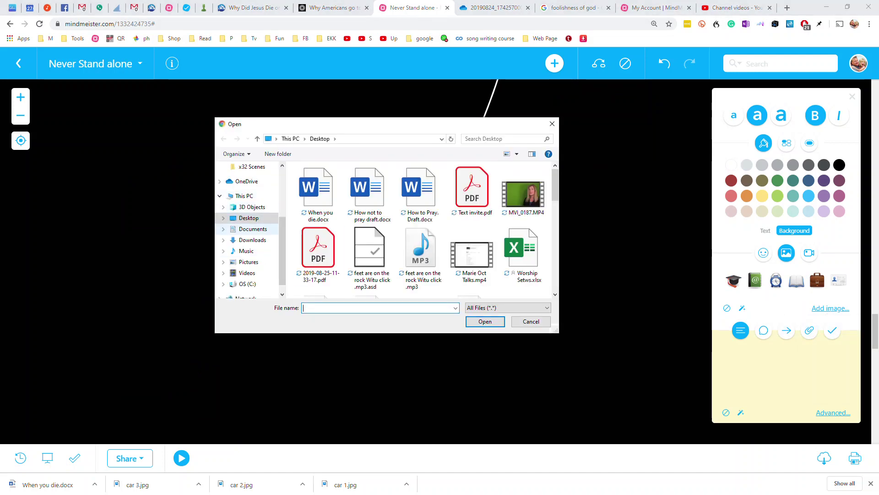
left_click(252, 240)
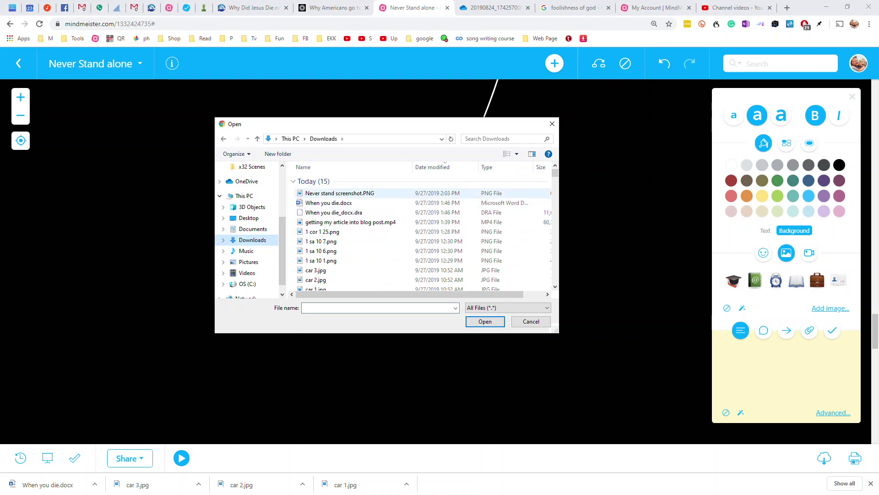
left_click(339, 193)
left_click(485, 321)
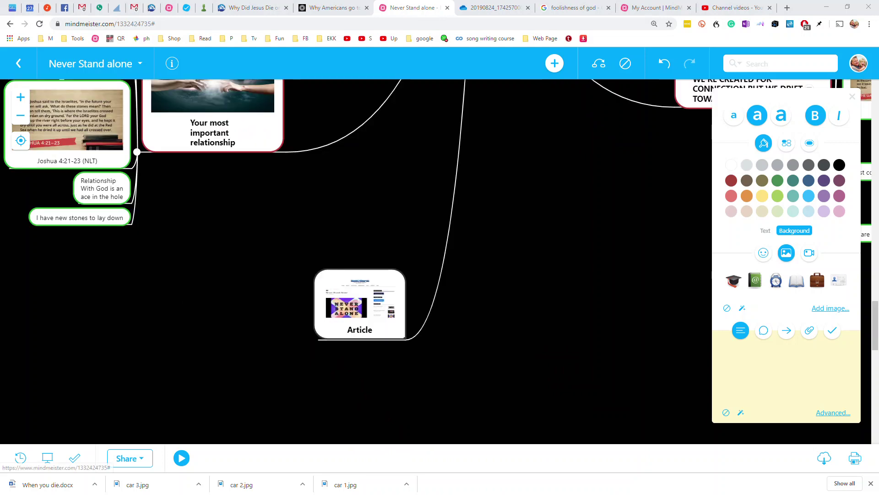
left_click(786, 330)
left_click(769, 357)
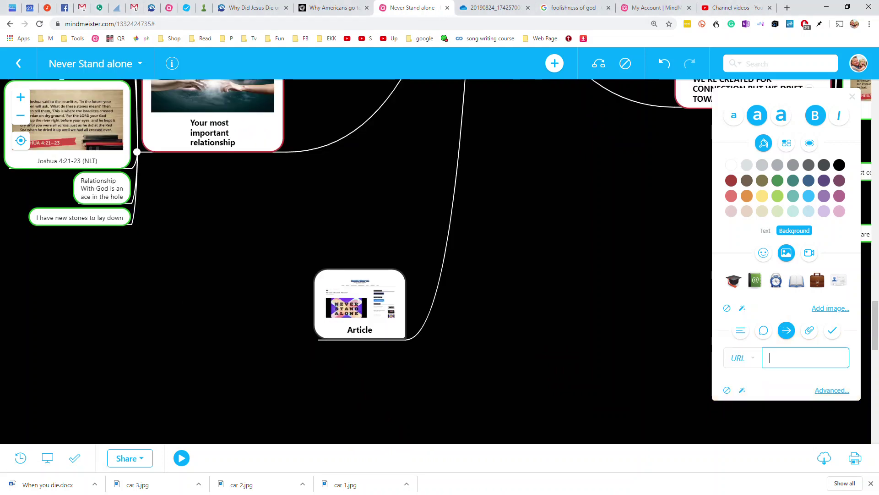
key("ctrl+v")
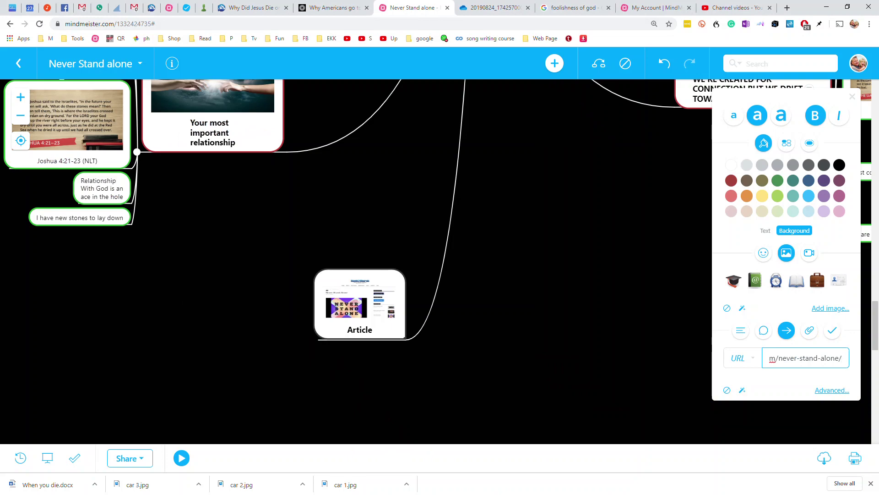
key("Return")
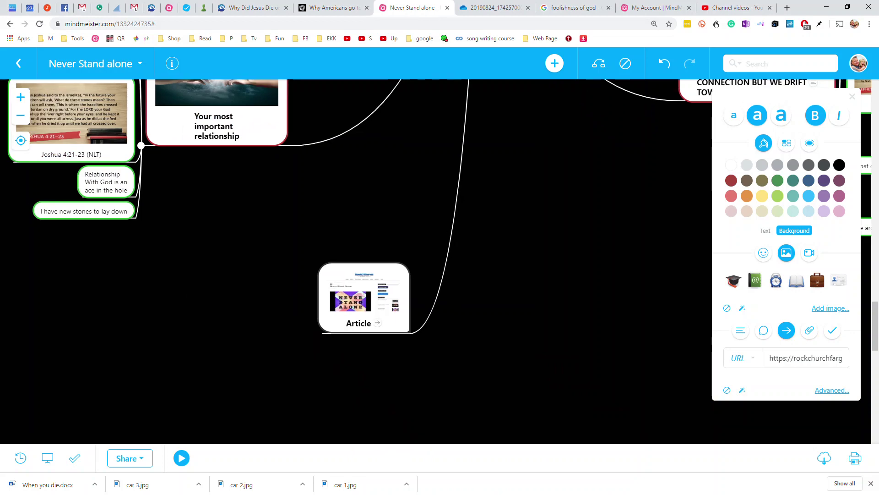
Step: Open the link on the "Article" topic and skim the post down to "The Rock, your place to belong" and its related articles
left_click_drag(458, 92, 433, 178)
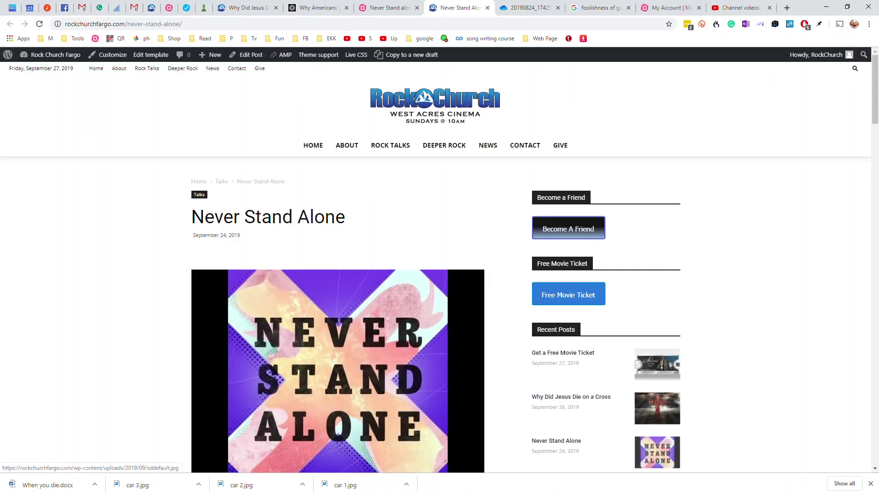
scroll(394, 324, "down", 13)
scroll(395, 324, "up", 6)
scroll(350, 275, "down", 20)
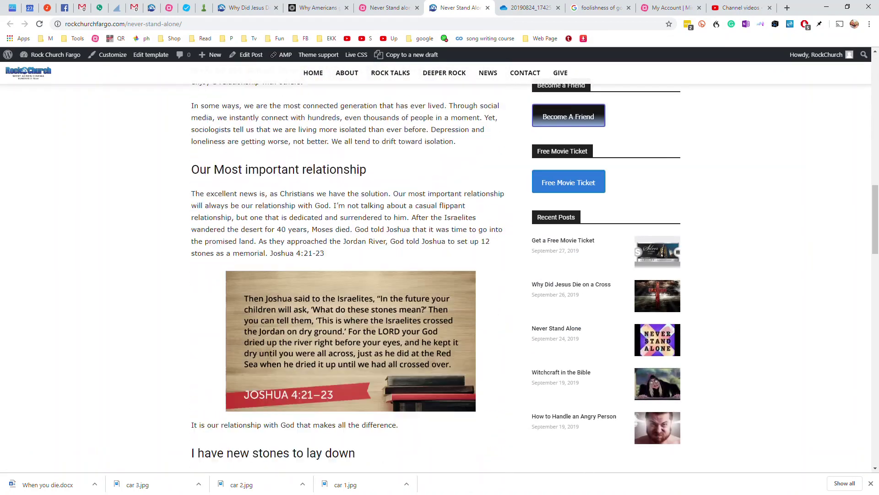
scroll(351, 275, "down", 2)
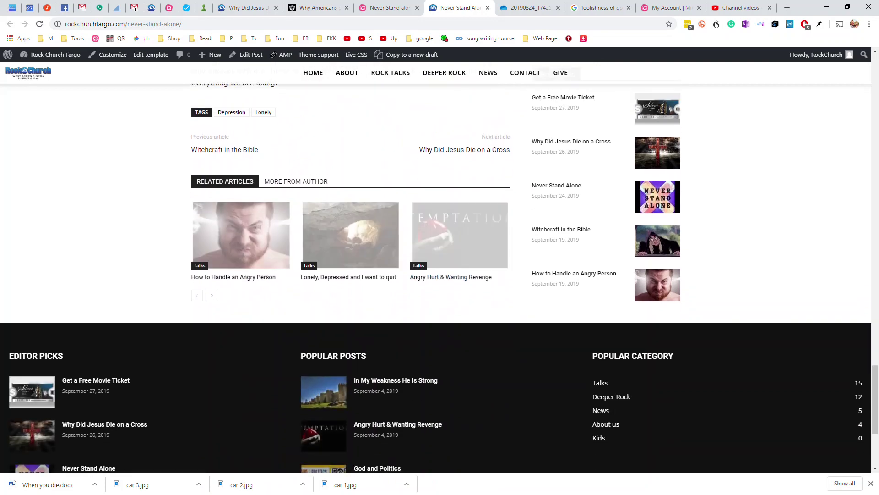
scroll(350, 274, "up", 15)
scroll(350, 275, "up", 5)
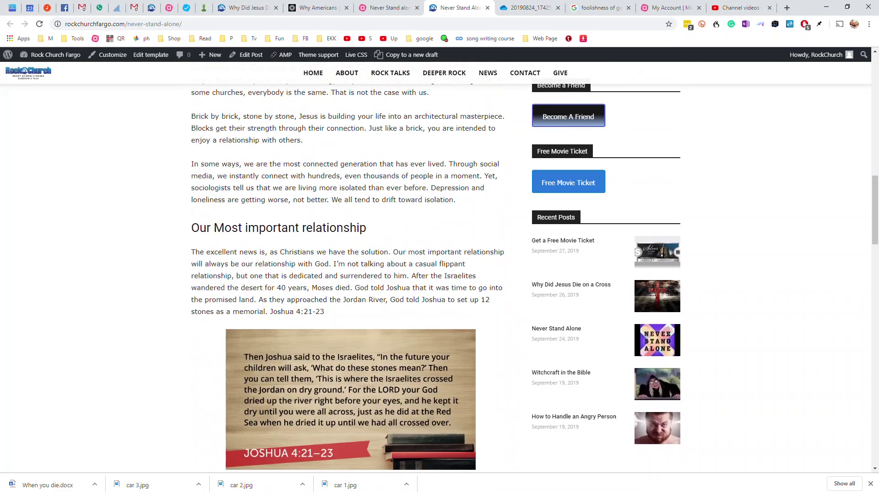
scroll(309, 336, "down", 18)
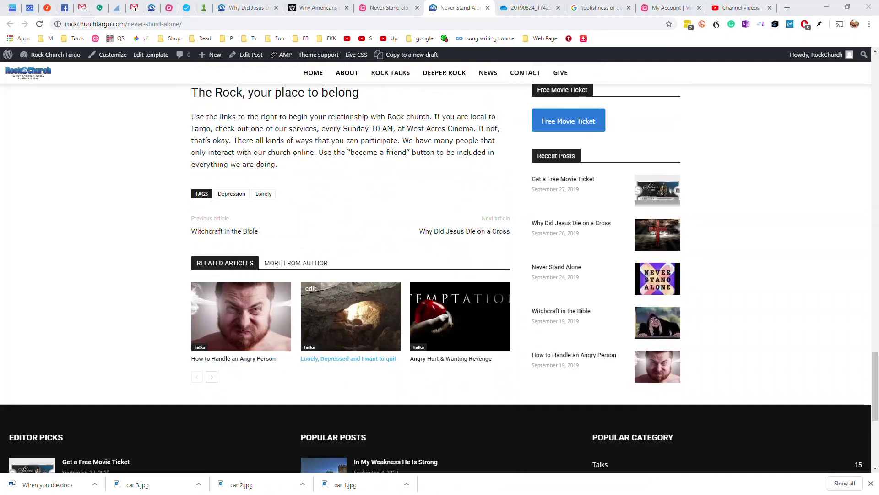
scroll(309, 336, "up", 2)
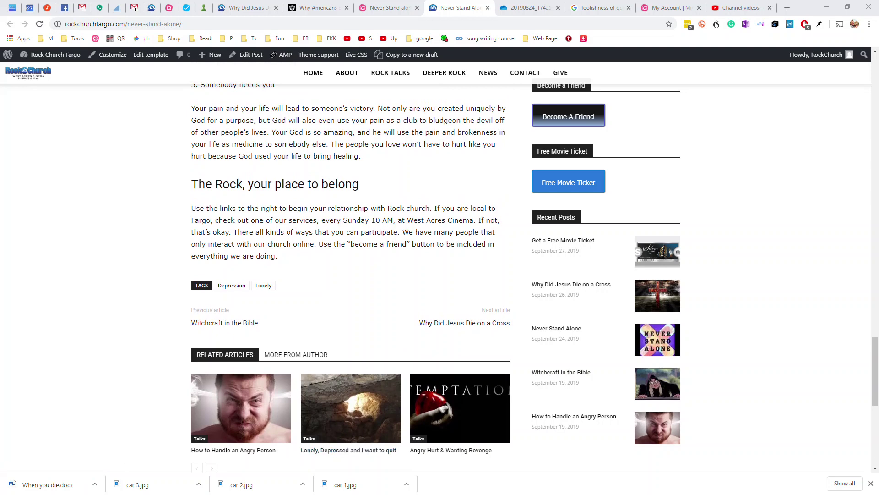
Step: Return to the "Never Stand alone" map, select the code in its Embed Wizard, and close the sharing dialogs
left_click(384, 8)
left_click(130, 458)
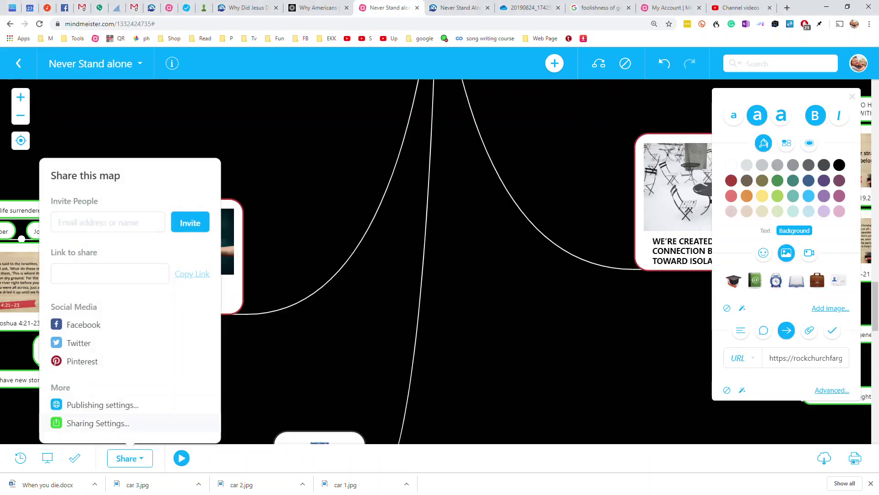
left_click(98, 422)
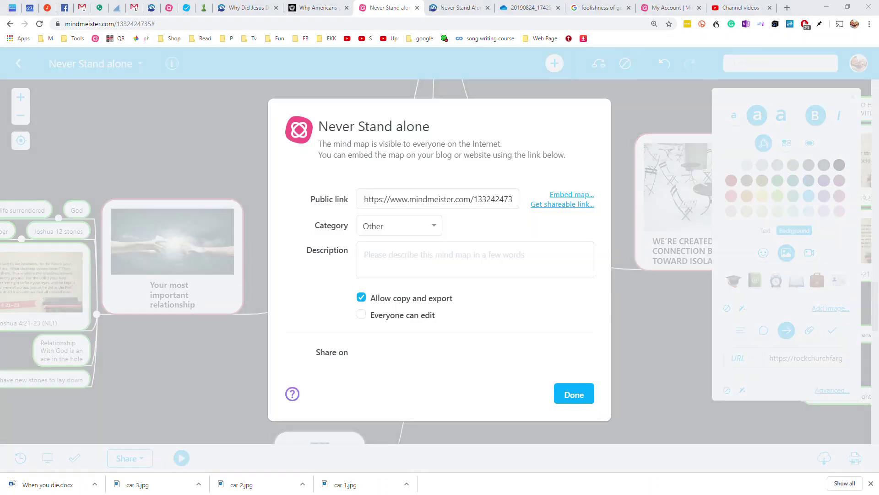
left_click(572, 194)
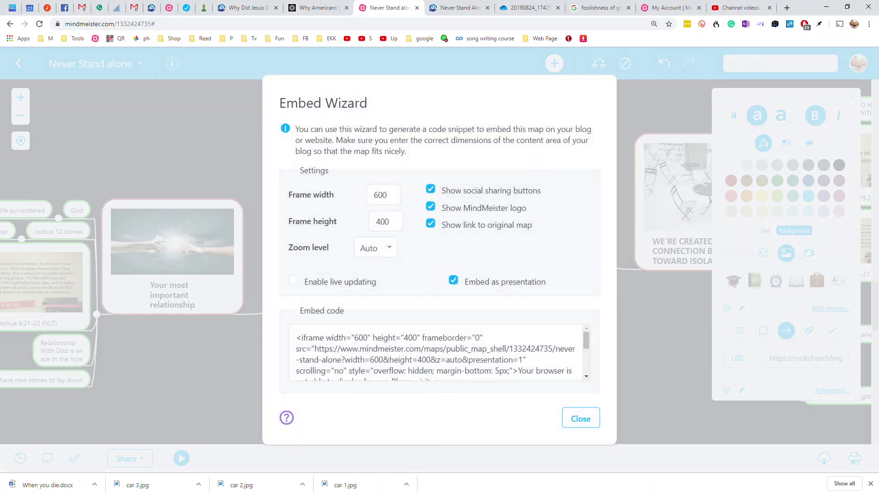
left_click(436, 352)
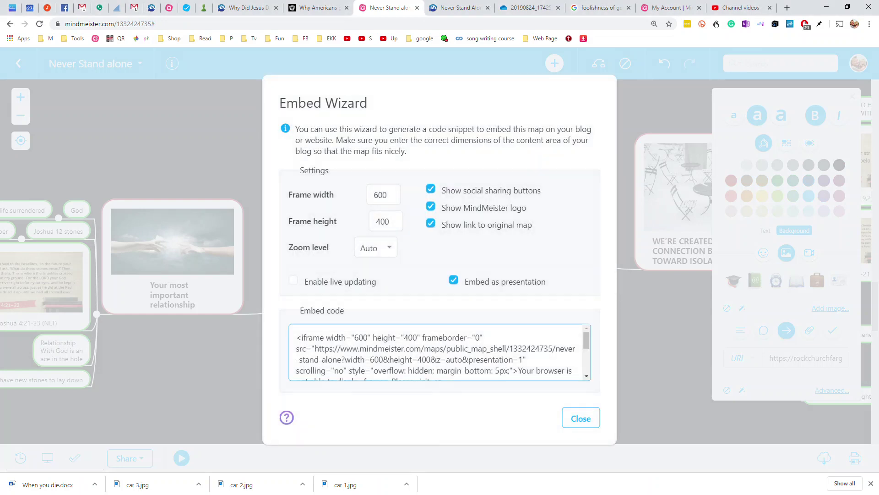
key("ctrl+a")
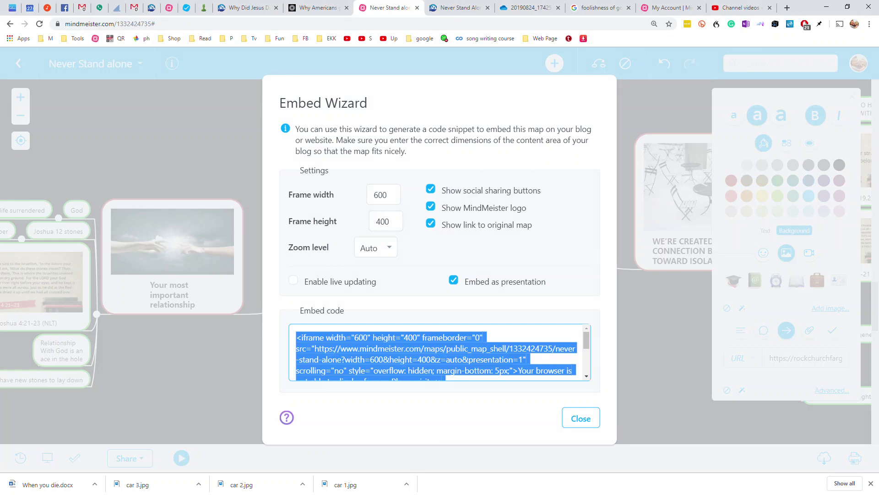
key("Escape")
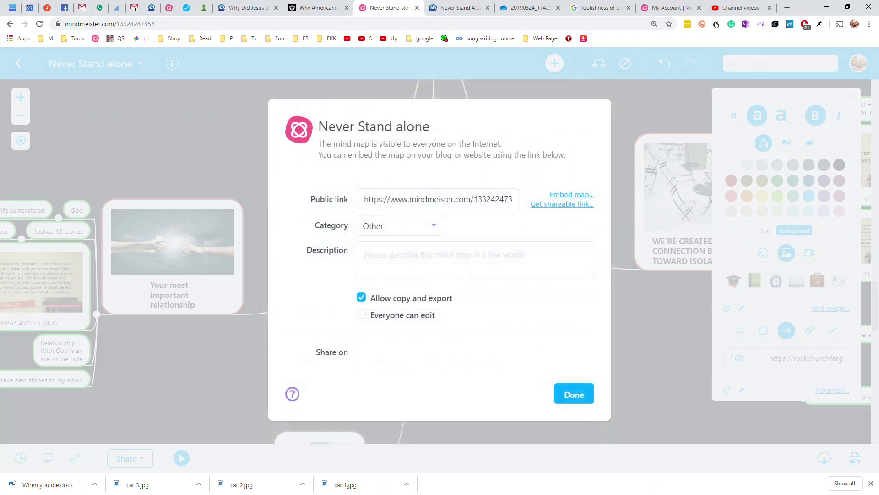
key("Escape")
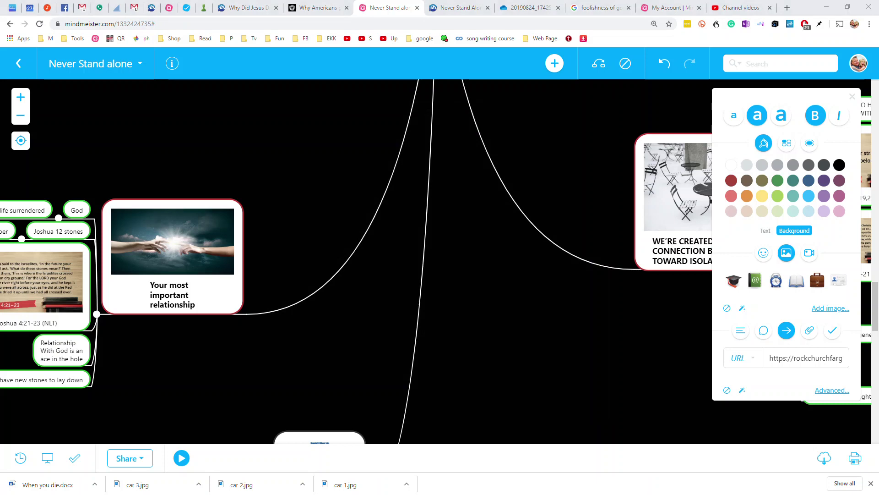
Step: Switch to the WordPress editor with the map's embed code, and skim the published "Never Stand Alone" post in its neighbouring browser tab
key("alt+Tab")
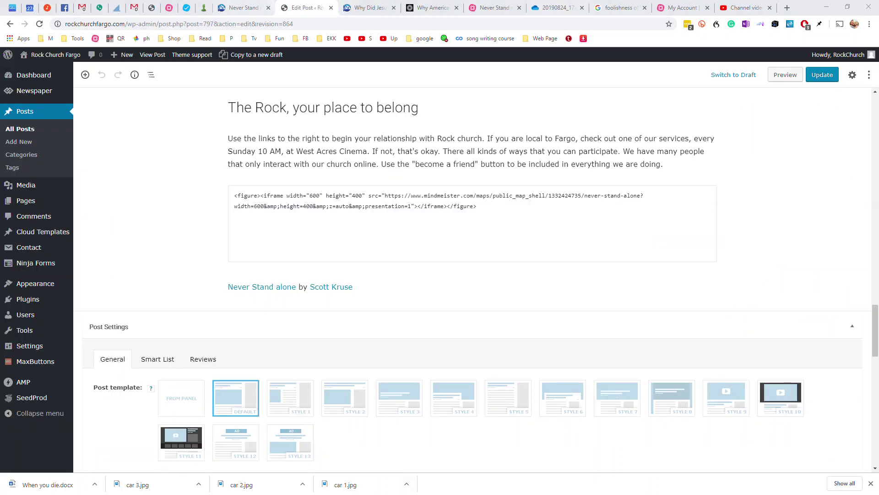
left_click(243, 7)
scroll(350, 278, "up", 4)
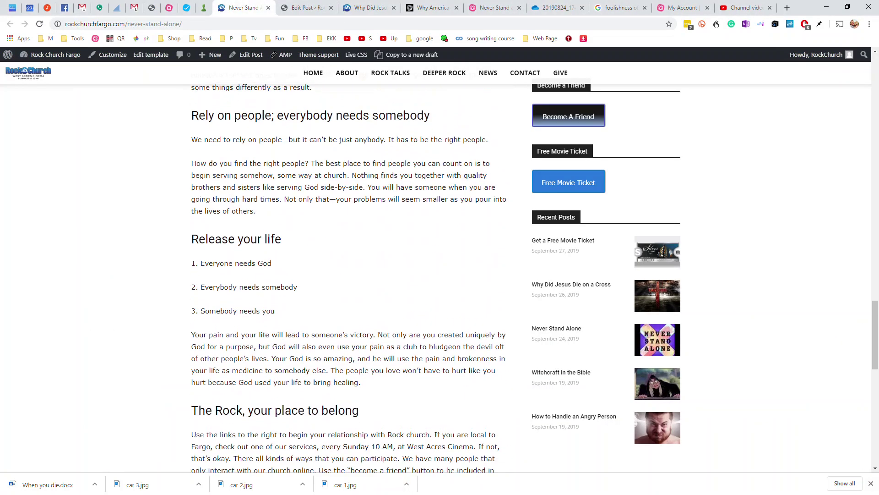
scroll(349, 278, "down", 10)
scroll(350, 277, "up", 18)
scroll(350, 278, "up", 12)
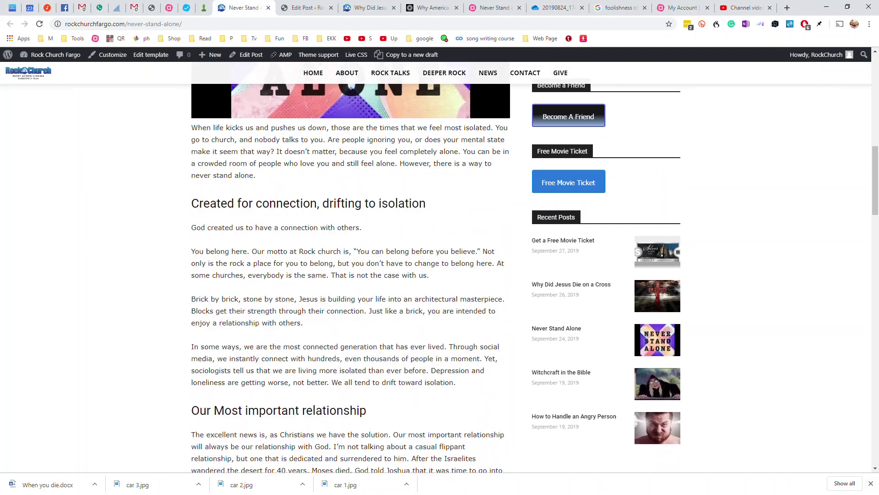
Step: Return to editing the "Never Stand Alone" post and update it with the embedded map code
left_click(306, 7)
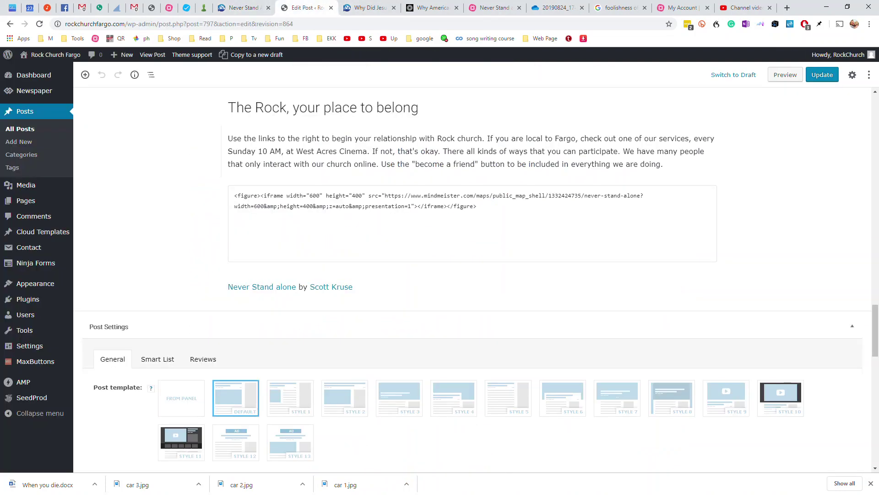
left_click(822, 74)
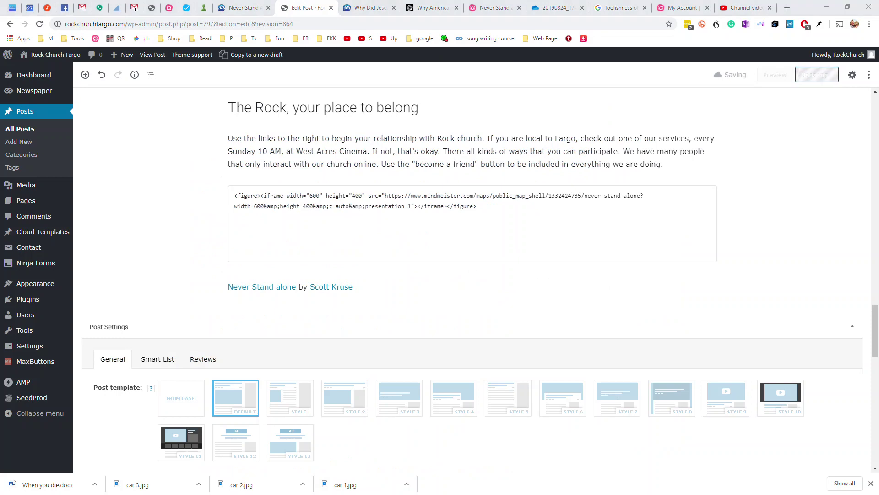
scroll(472, 275, "up", 6)
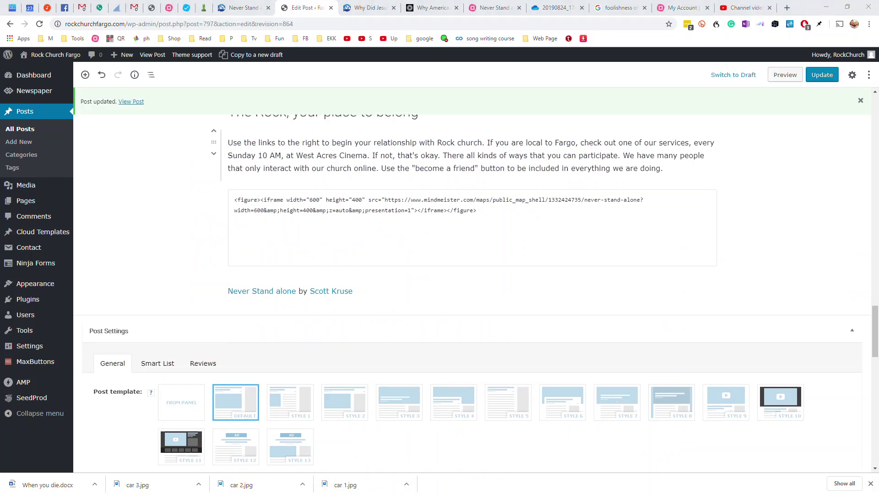
Step: Open the updated post in an incognito window and find the embedded mind map below "The Rock, your place to belong"
right_click(131, 101)
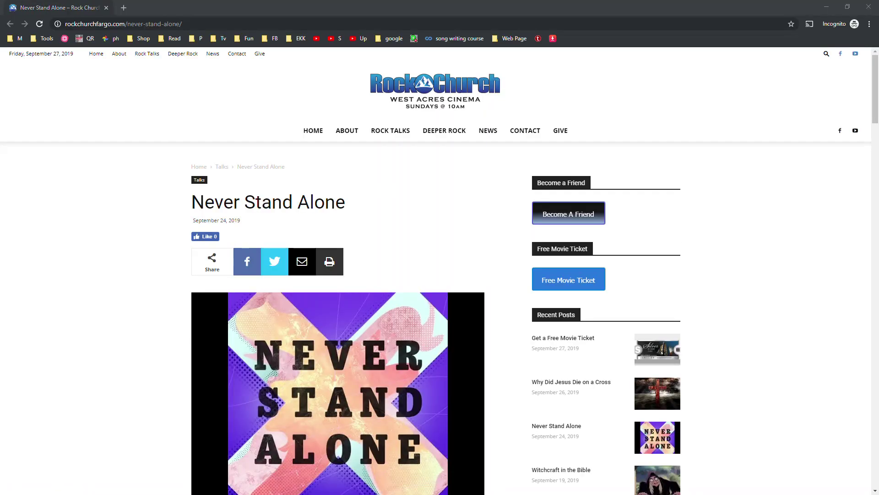
scroll(351, 274, "down", 2)
scroll(351, 275, "down", 15)
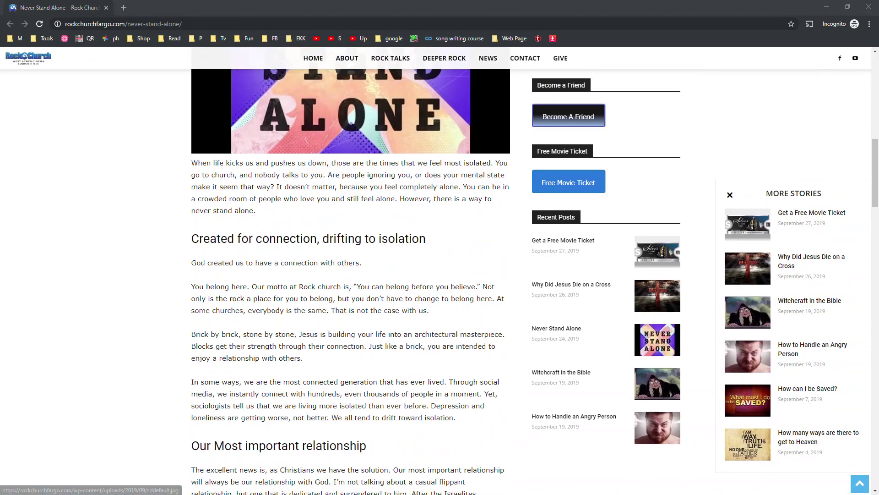
scroll(351, 275, "down", 16)
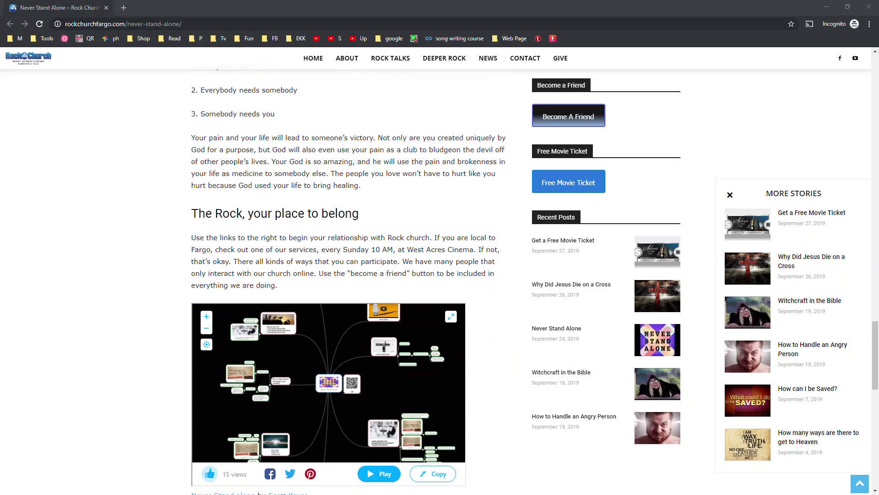
scroll(350, 274, "down", 2)
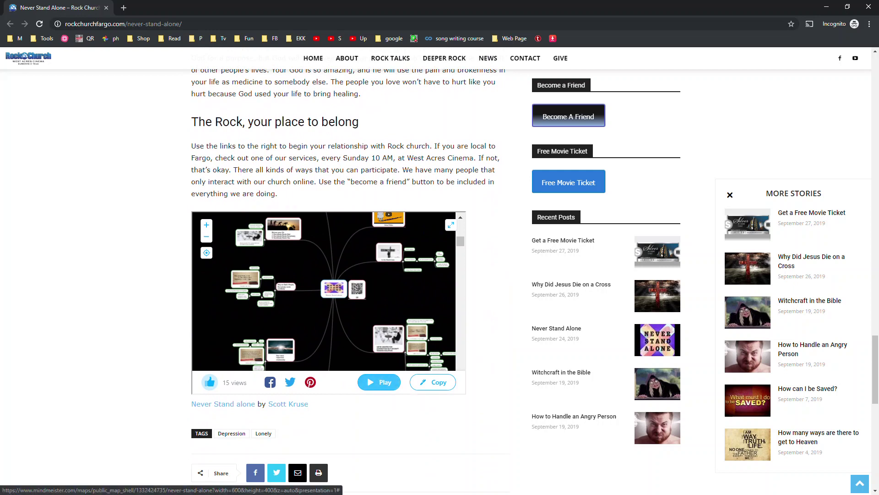
Step: Play the embedded map's slideshow, advance through its slides, and stop the presentation
left_click(379, 382)
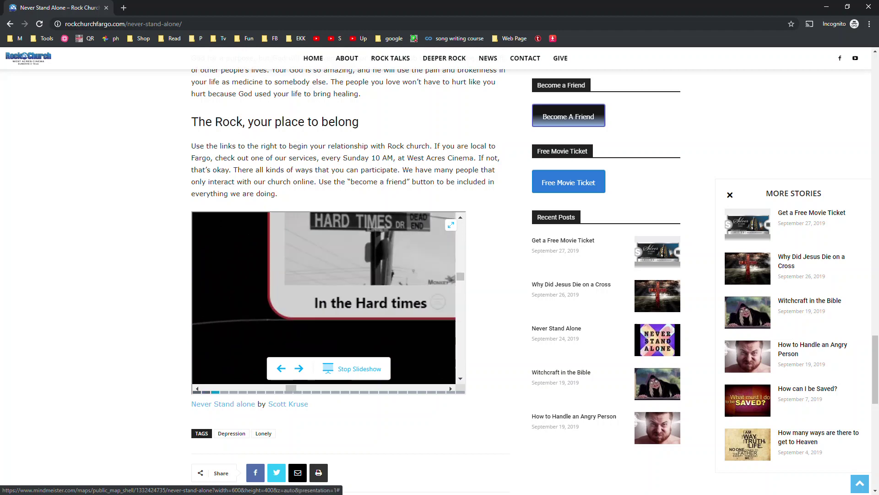
key("Right")
key("Escape")
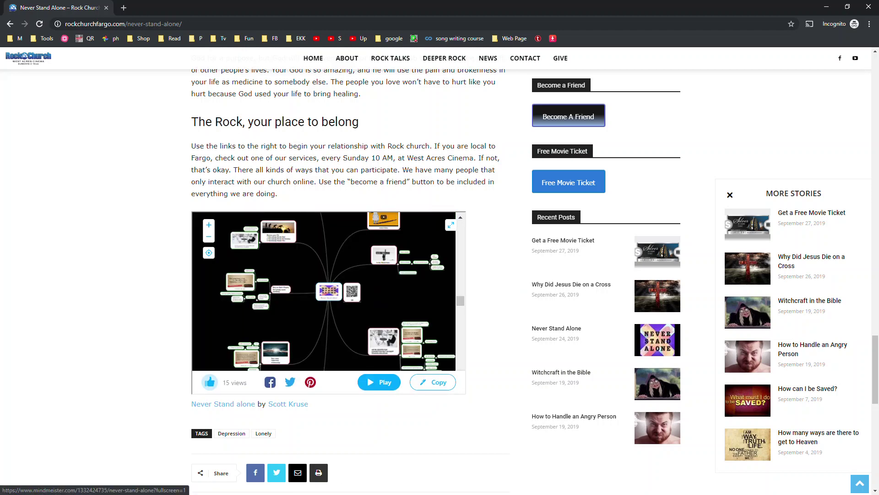
Step: Open the embedded map full screen in its own browser tab and look around its central "Never Stand alone" topic
left_click(450, 225)
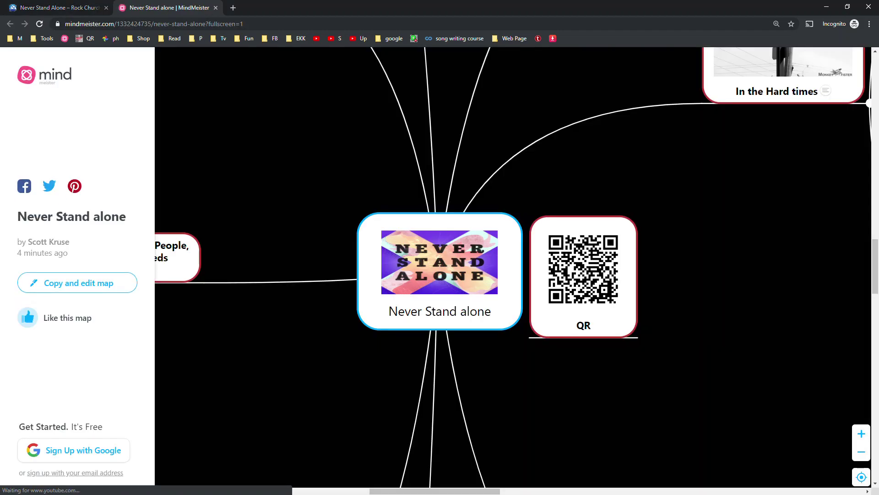
scroll(513, 267, "right", 5)
scroll(513, 267, "left", 4)
scroll(513, 267, "down", 2)
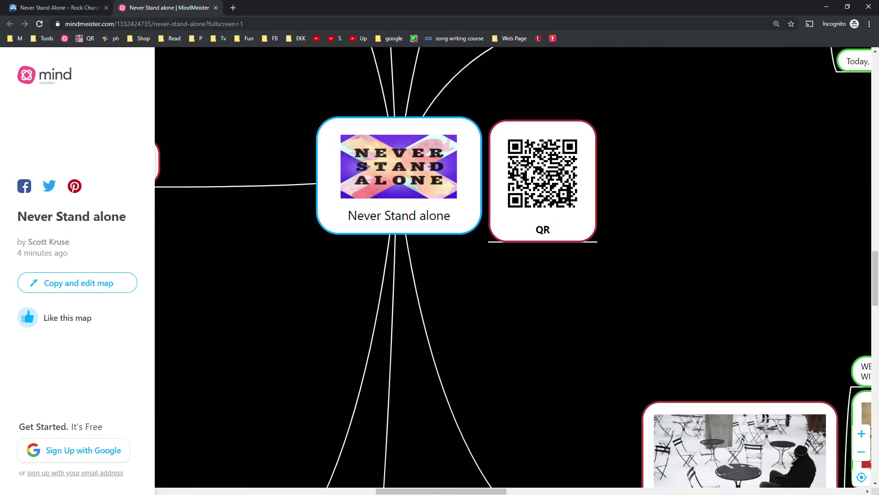
left_click_drag(283, 206, 265, 274)
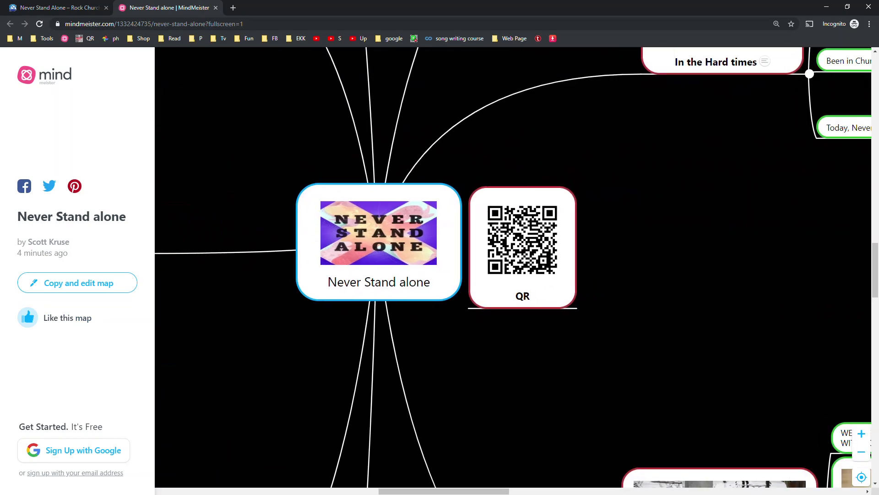
Step: Enlarge the QR code image beside the central topic, and close the enlarged view
scroll(578, 380, "up", 1)
left_click(516, 226)
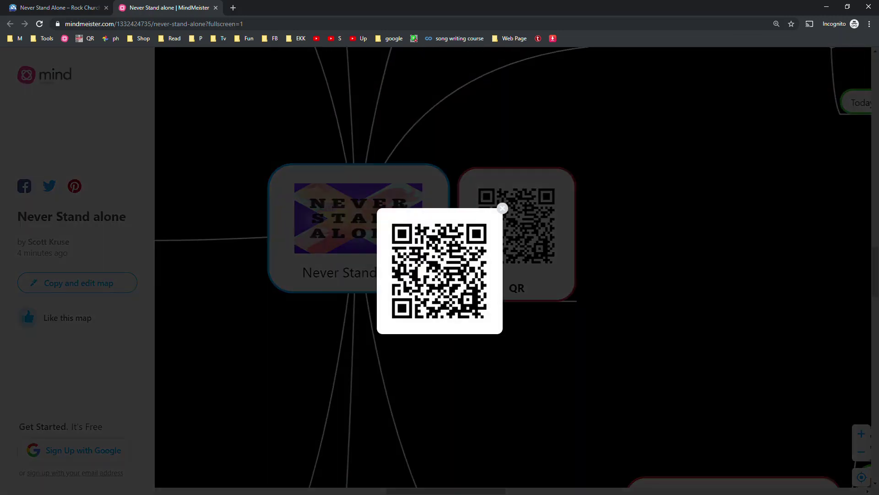
left_click(419, 267)
left_click_drag(420, 267, 548, 284)
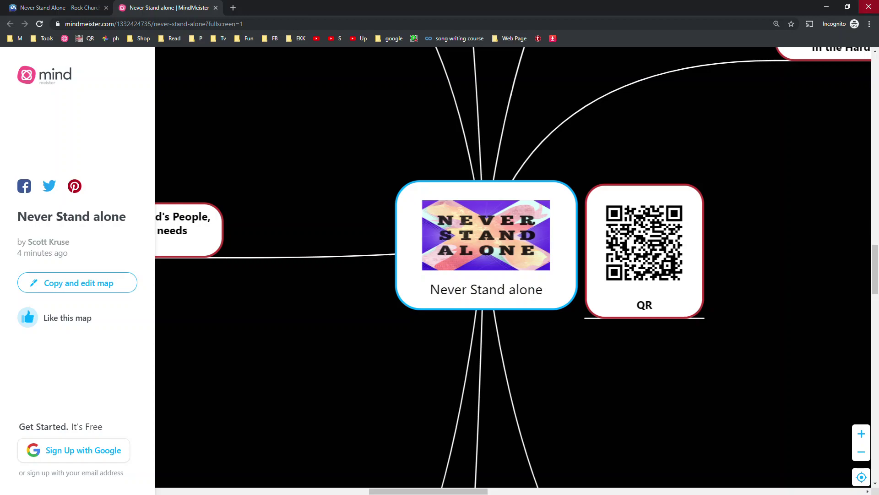
Step: Close the incognito window and return to the editable "Never Stand alone" map at its "WE'RE CREATED FOR CONNECTION BUT WE DRIFT TOWARD ISOLATION" topic
left_click(868, 6)
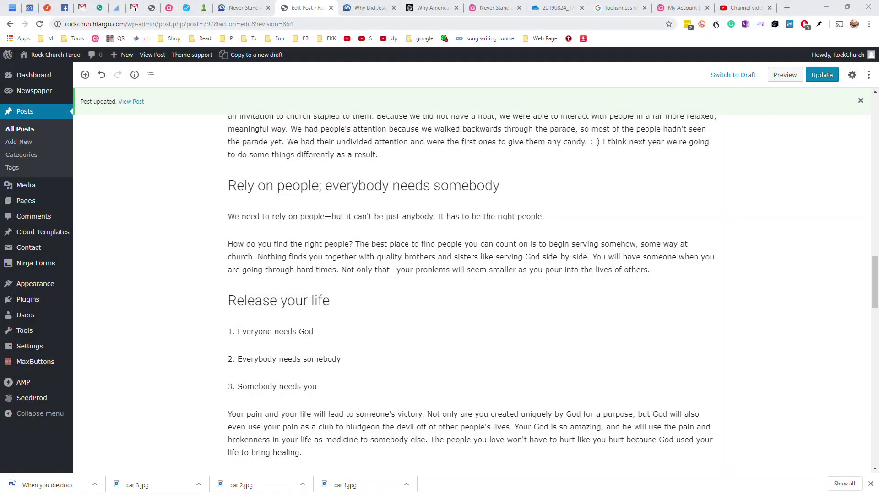
left_click(494, 8)
left_click_drag(504, 183, 220, 251)
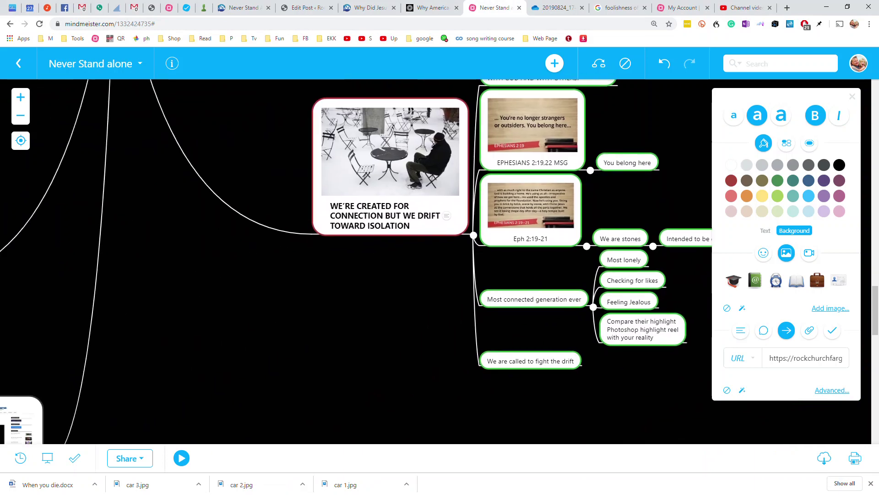